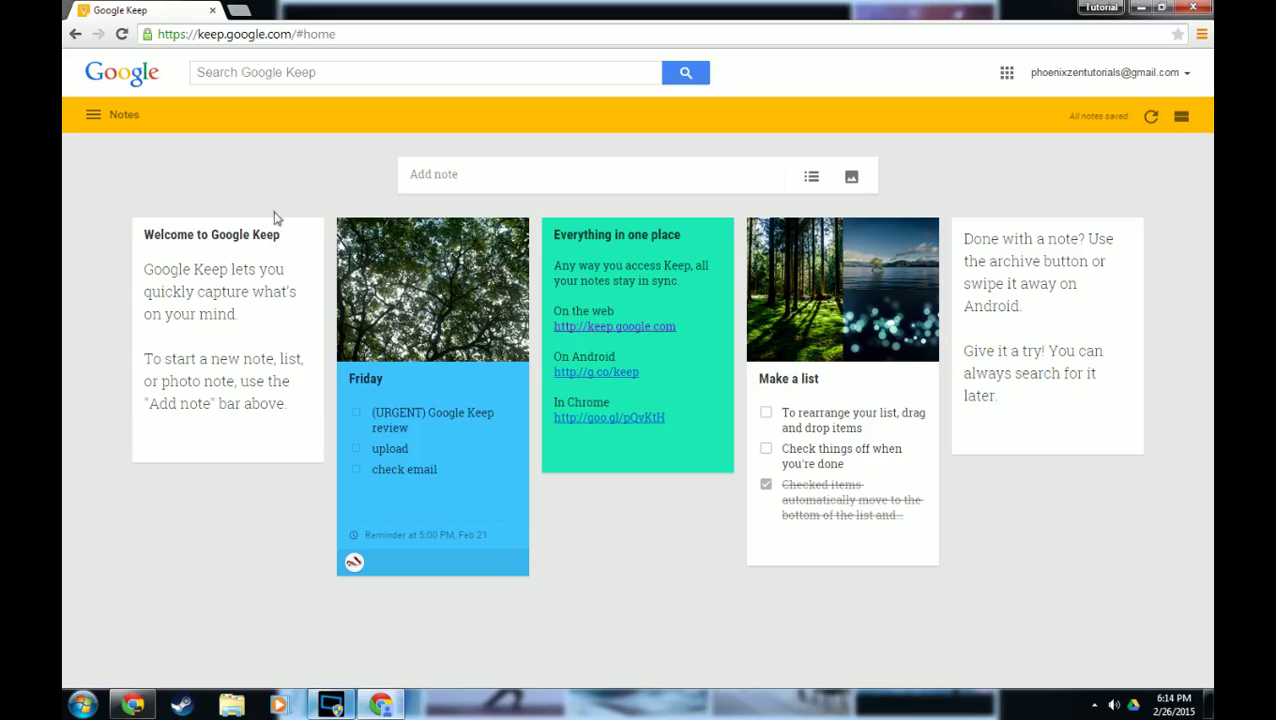
Step: Start a new note, view its title, text and sharing options, and close it without sharing
{"action": "mouse_move", "coordinate": [266, 245]}
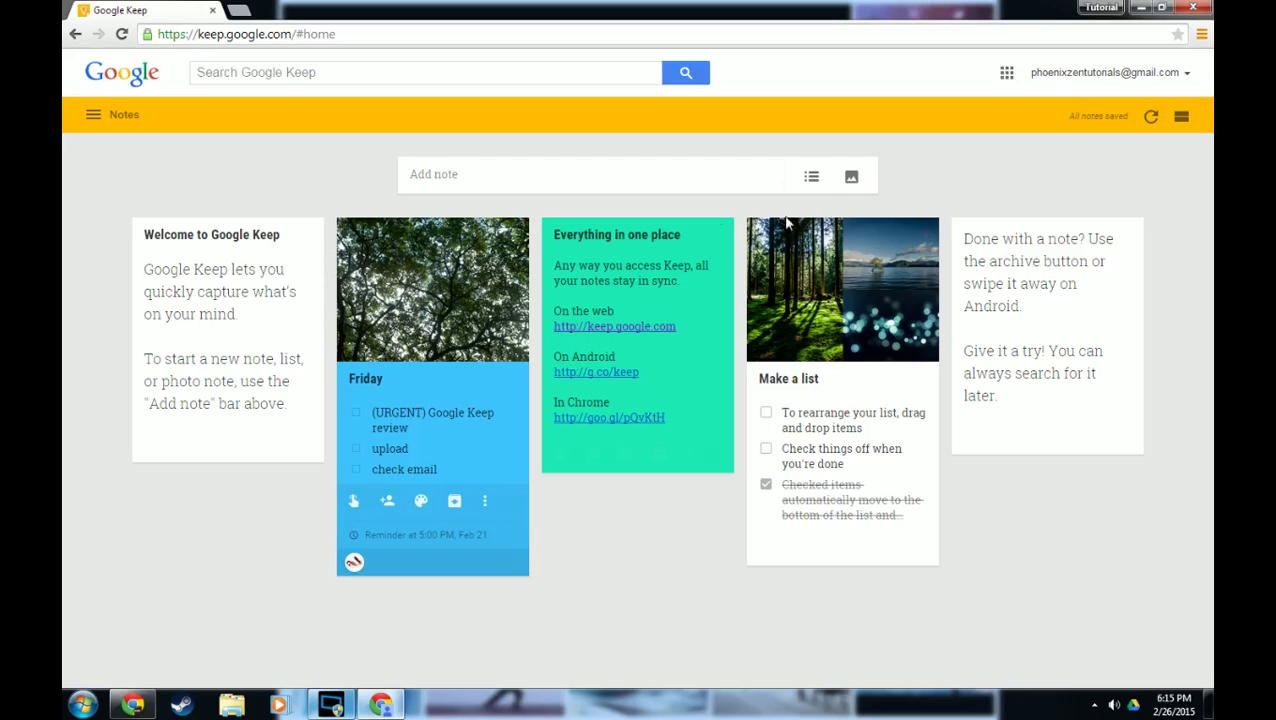
{"action": "left_click", "coordinate": [472, 176]}
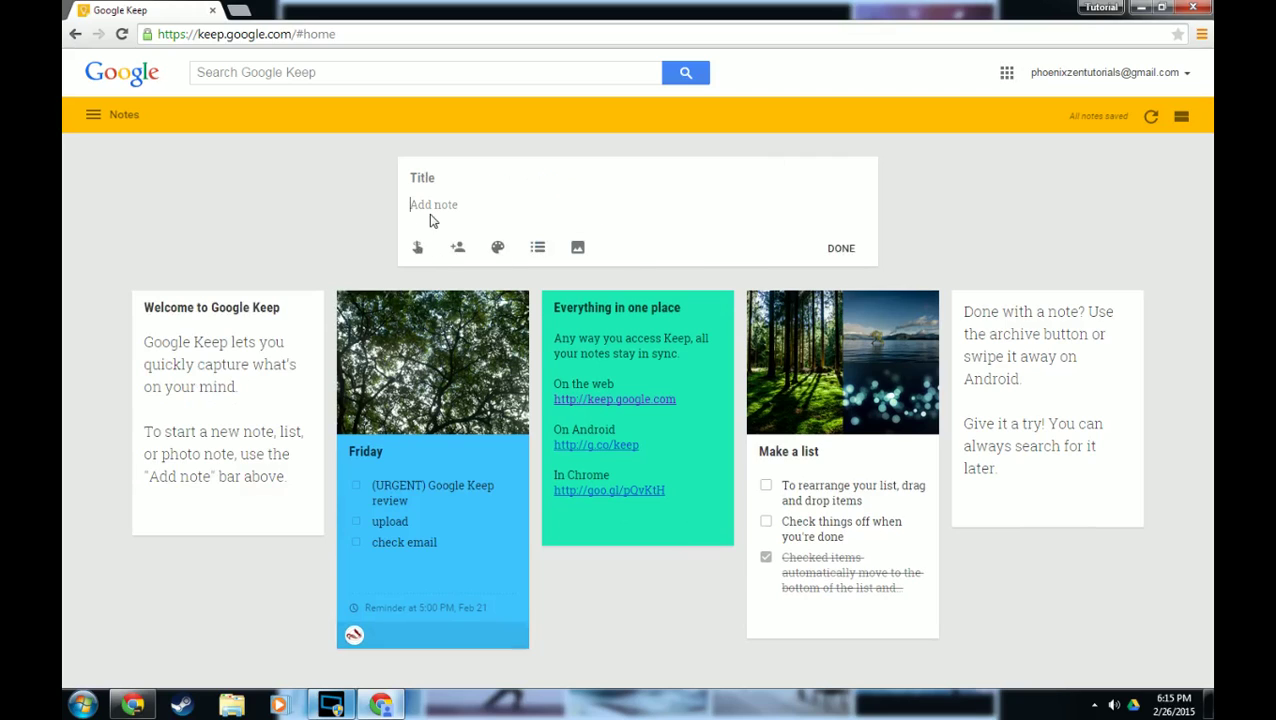
{"action": "key", "text": "shift+Tab"}
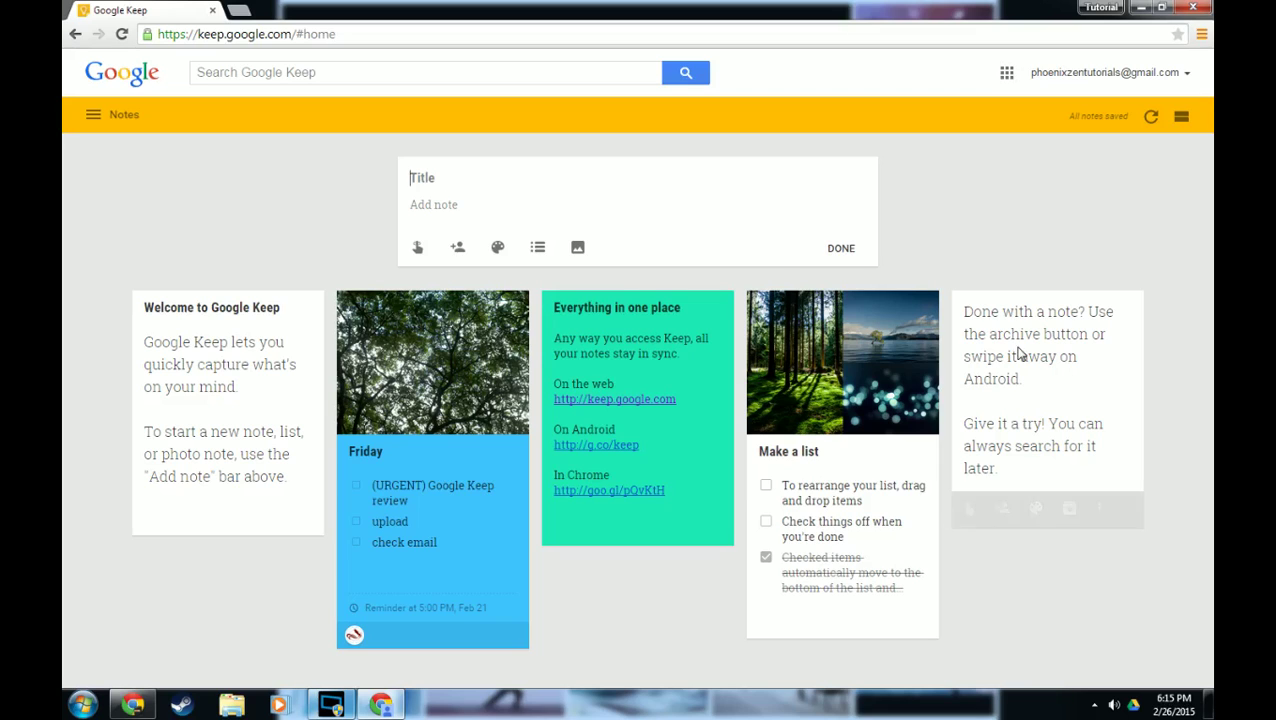
{"action": "left_click", "coordinate": [460, 210]}
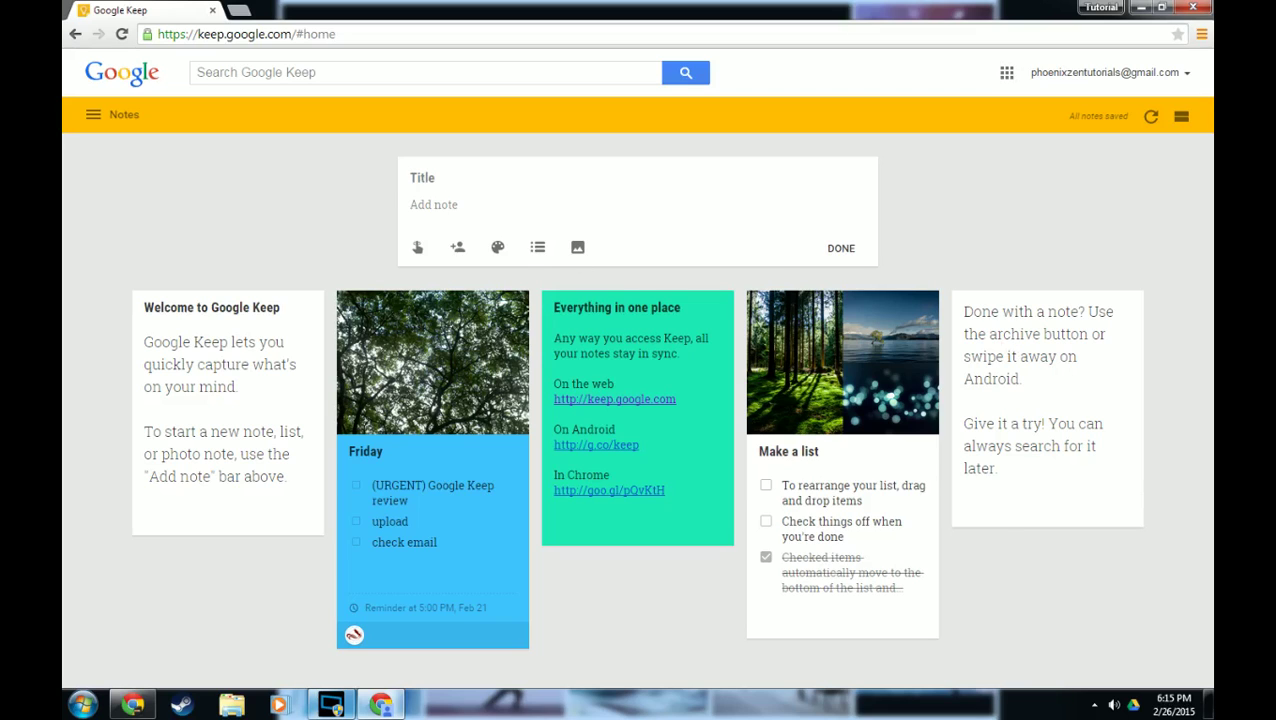
{"action": "left_click", "coordinate": [458, 250]}
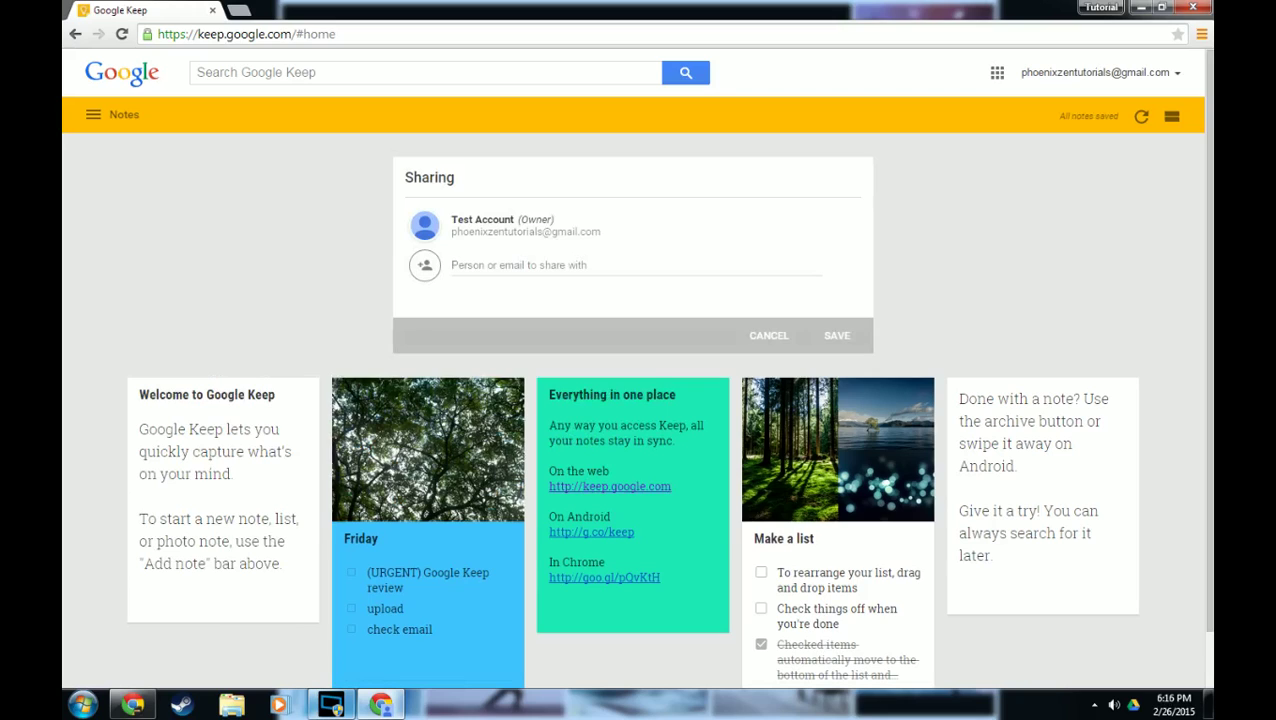
{"action": "left_click", "coordinate": [955, 268]}
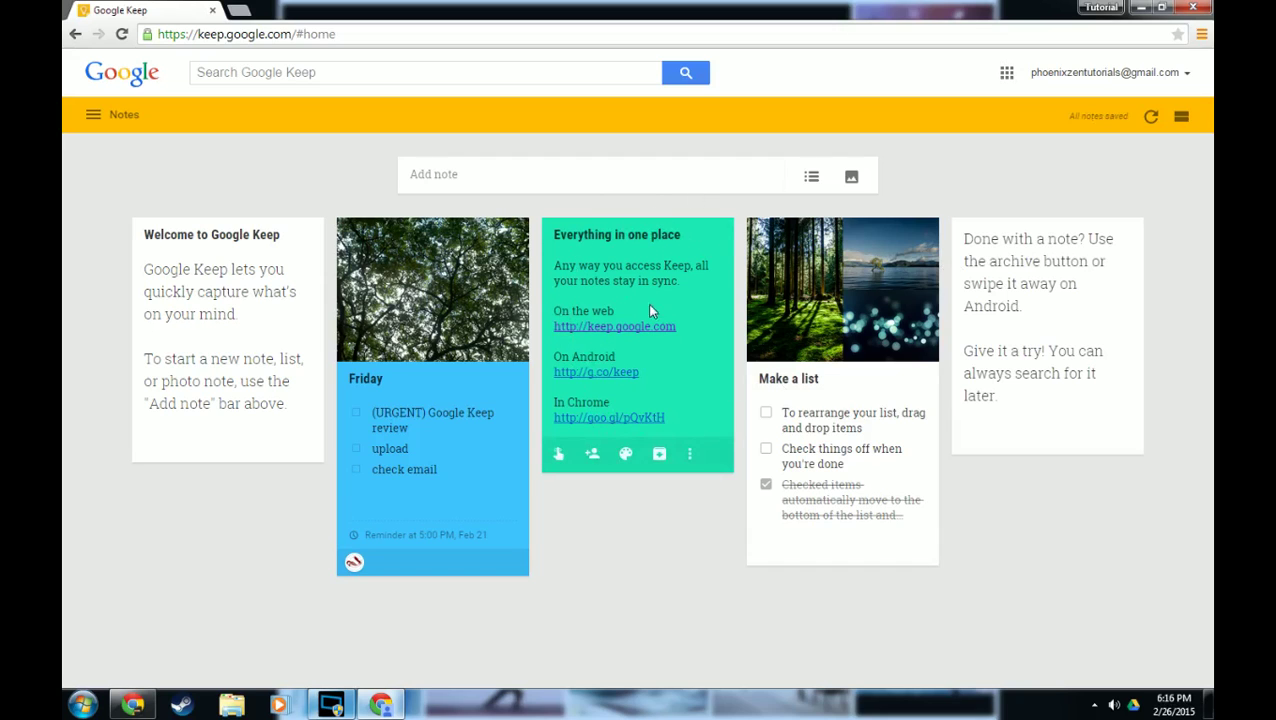
Step: Start a new note and try a grey and a red background colour on it
{"action": "left_click", "coordinate": [500, 183]}
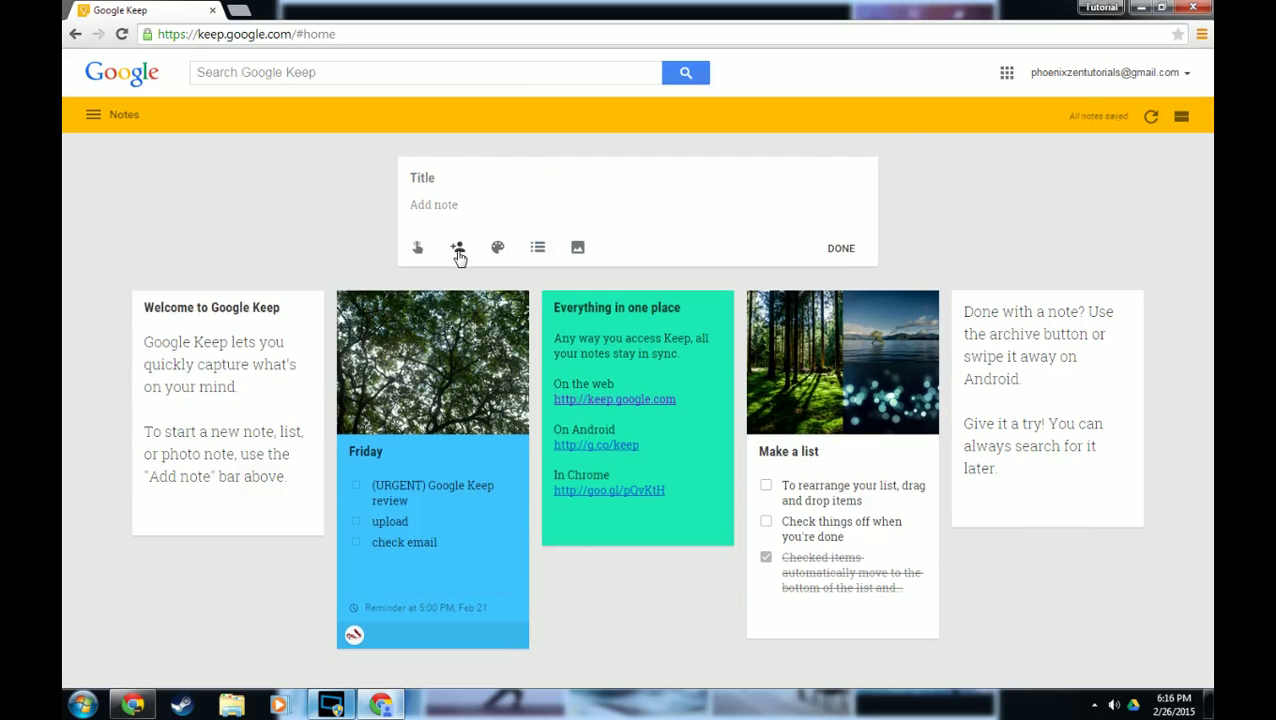
{"action": "mouse_move", "coordinate": [495, 260]}
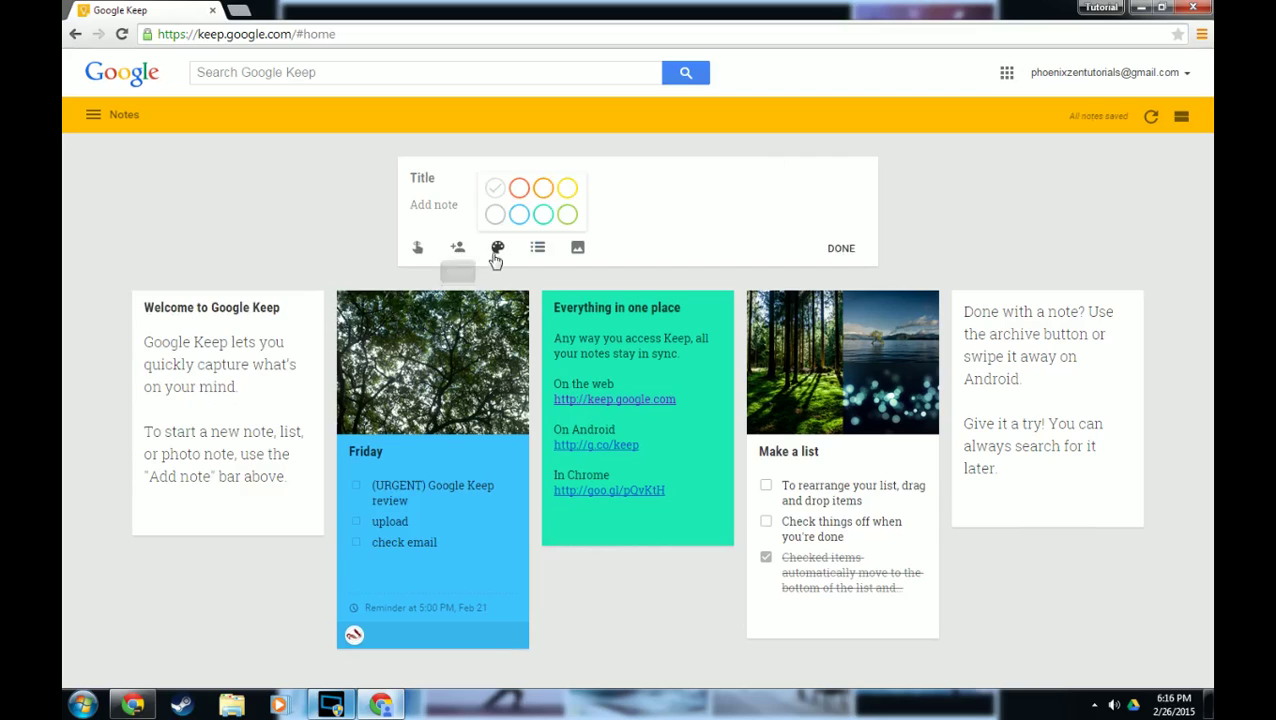
{"action": "left_click", "coordinate": [496, 214]}
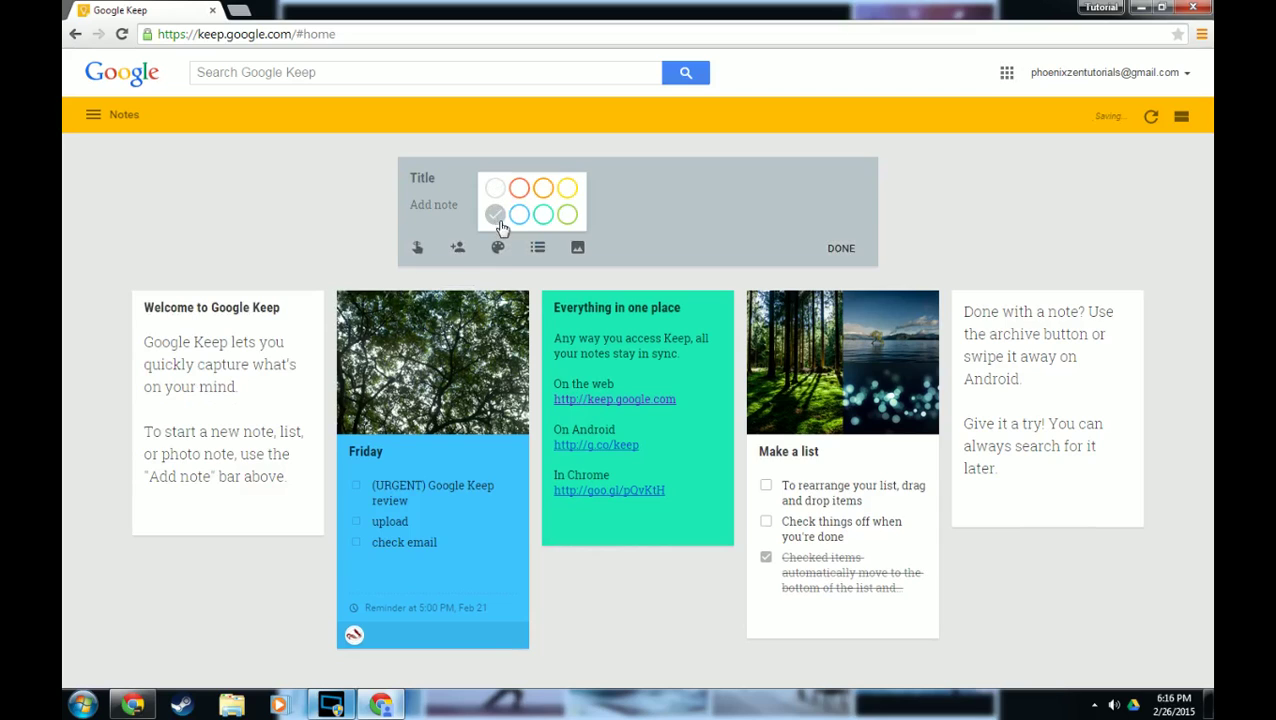
{"action": "mouse_move", "coordinate": [500, 250]}
{"action": "left_click", "coordinate": [519, 190]}
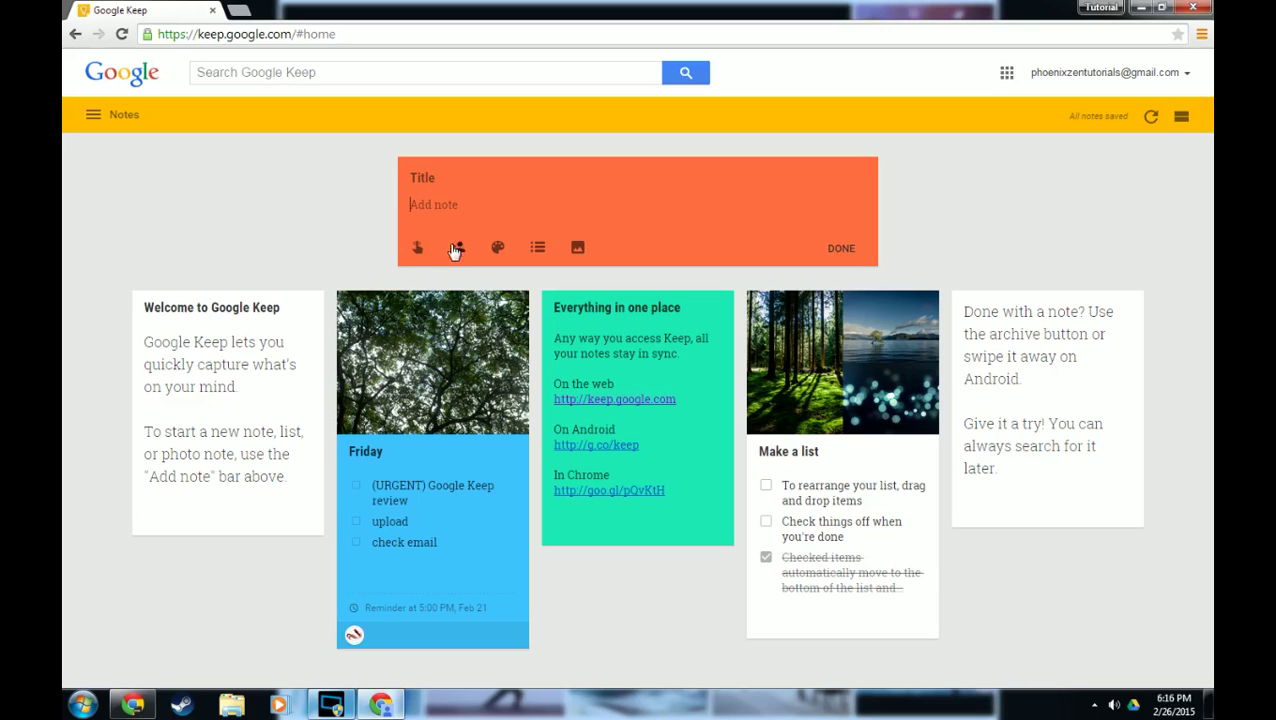
Step: In the Friday note, check and uncheck "(URGENT) Google Keep review" and reorder the items as (URGENT) Google Keep review, check email, upload
{"action": "left_click", "coordinate": [423, 460]}
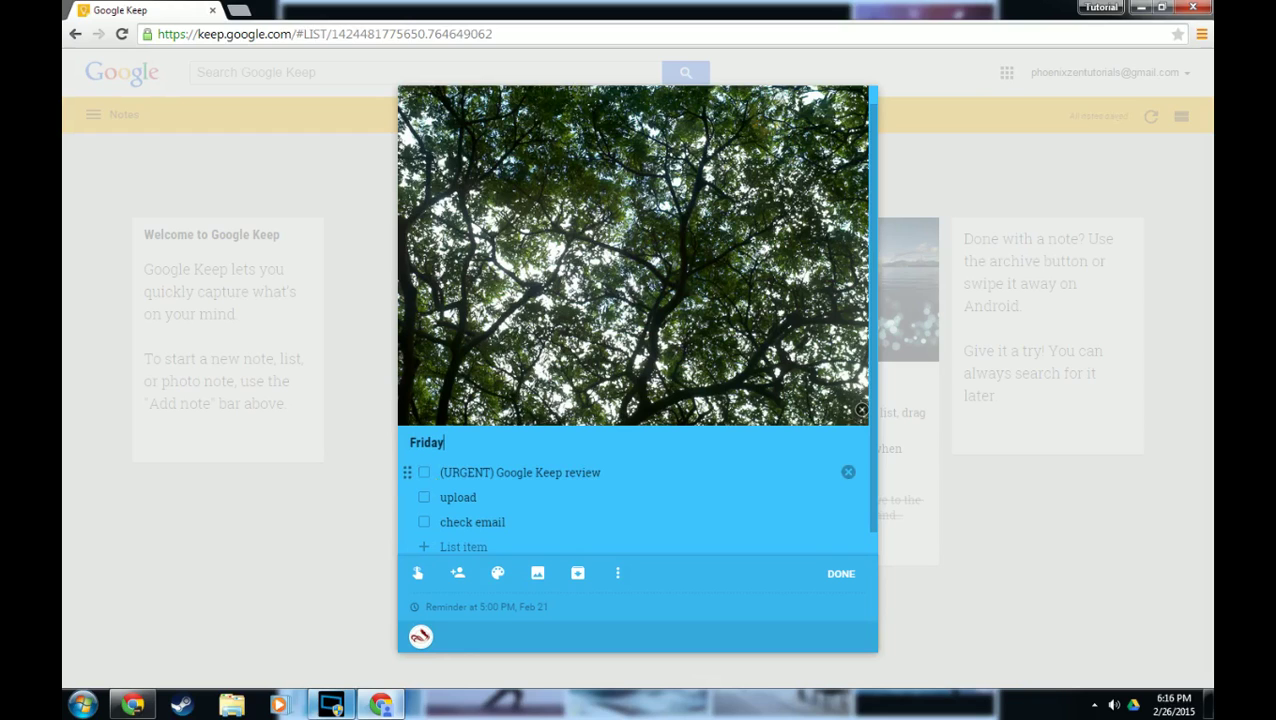
{"action": "left_click", "coordinate": [424, 472]}
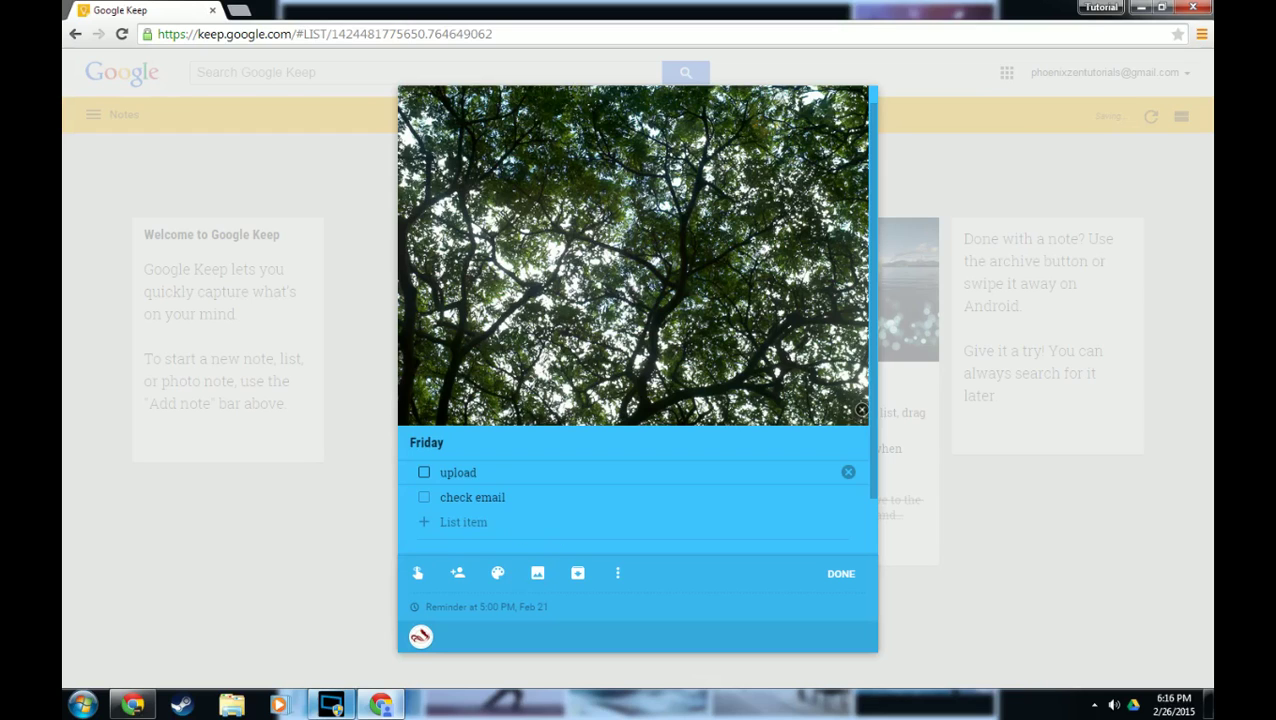
{"action": "left_click", "coordinate": [414, 527]}
{"action": "scroll", "coordinate": [668, 529], "scroll_direction": "down", "scroll_amount": 1}
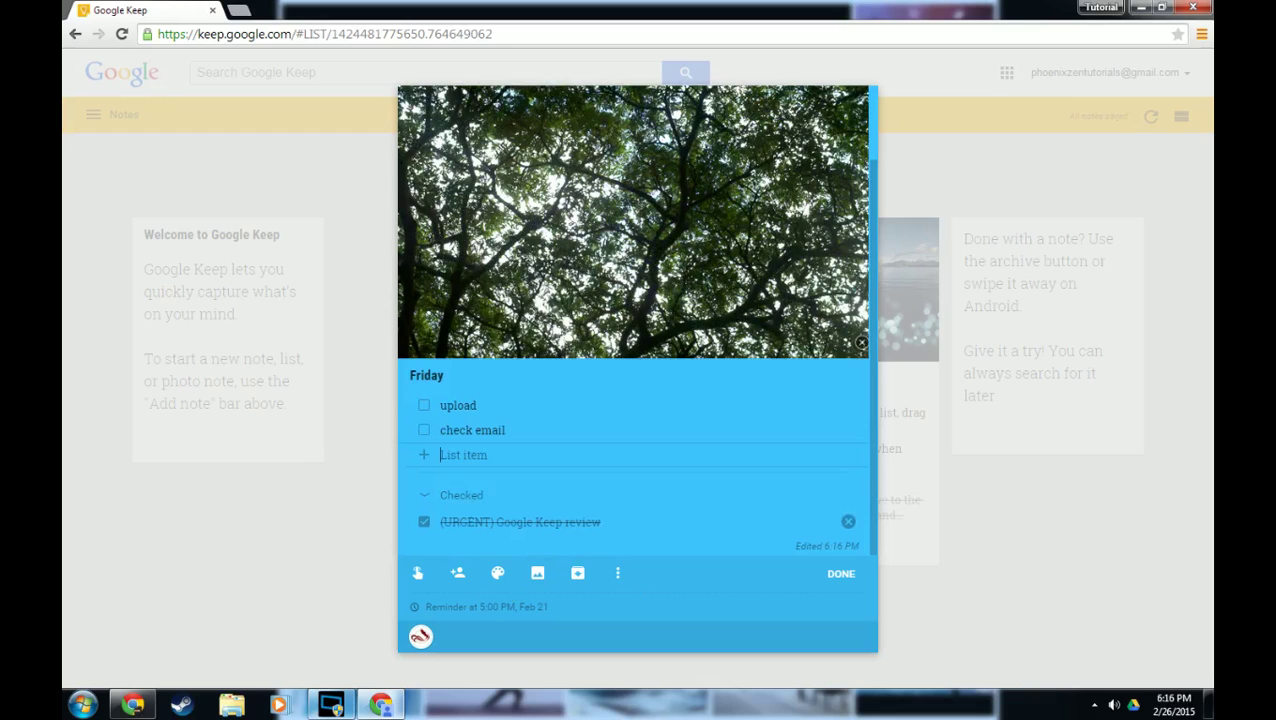
{"action": "left_click", "coordinate": [424, 523]}
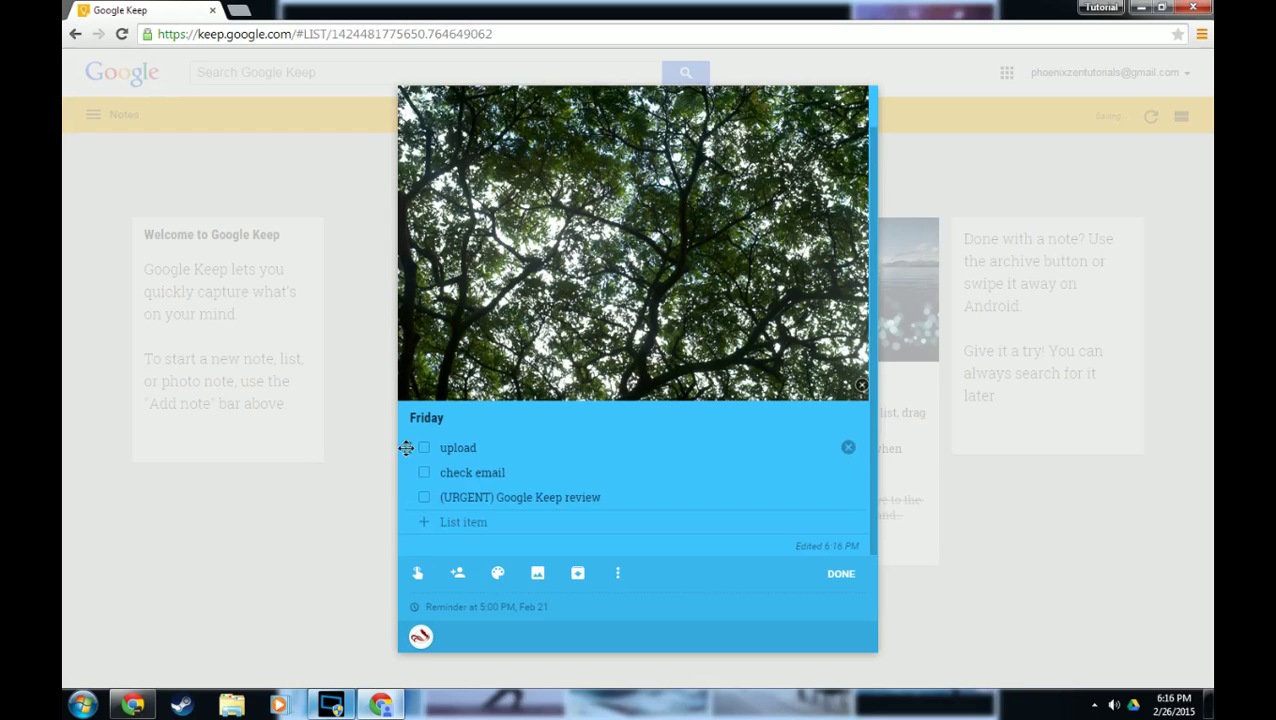
{"action": "mouse_move", "coordinate": [405, 447]}
{"action": "left_mouse_down"}
{"action": "mouse_move", "coordinate": [400, 505]}
{"action": "mouse_move", "coordinate": [407, 447]}
{"action": "left_mouse_up"}
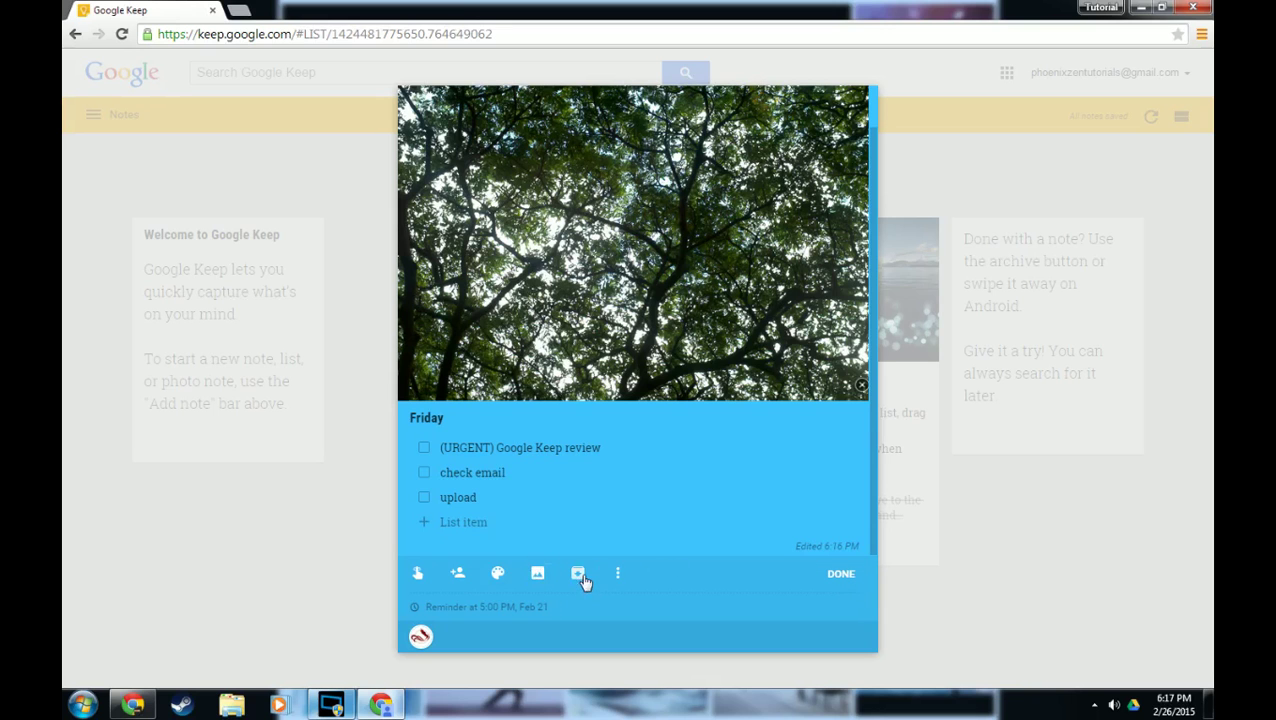
{"action": "left_click", "coordinate": [279, 487]}
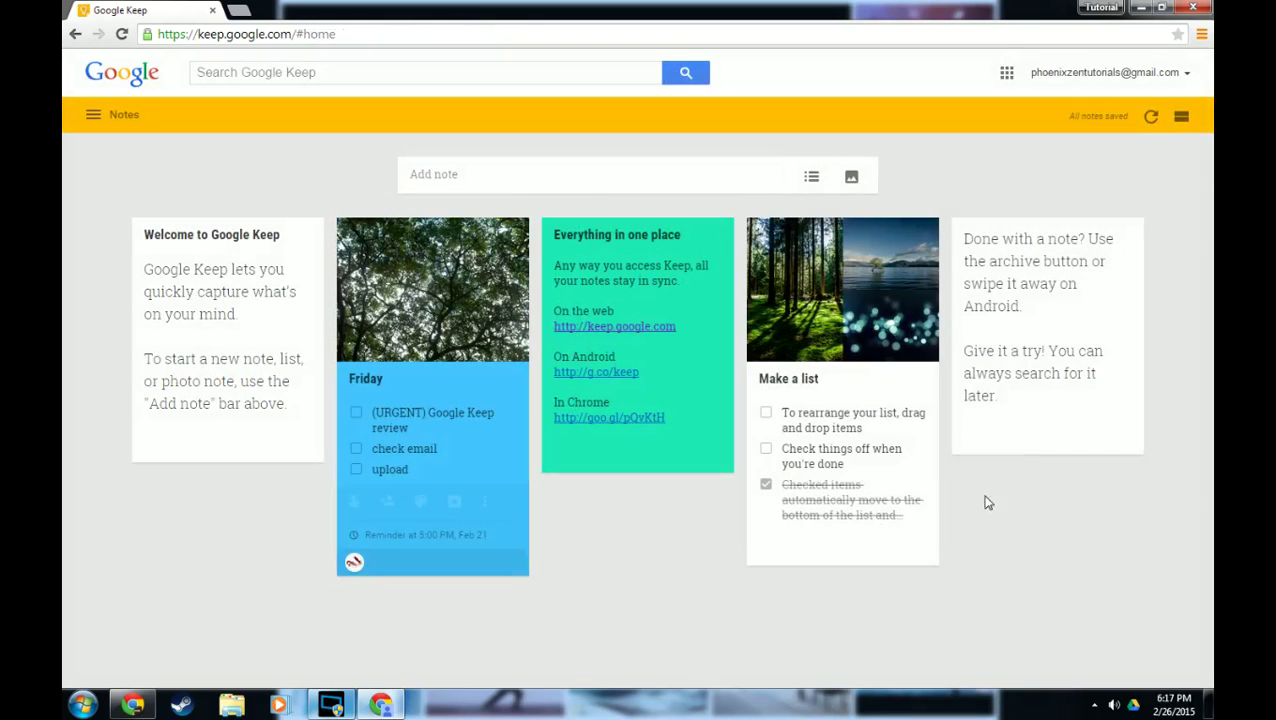
Step: Look into the untitled "Done with a note?" note, close it and archive it
{"action": "left_click", "coordinate": [1046, 397]}
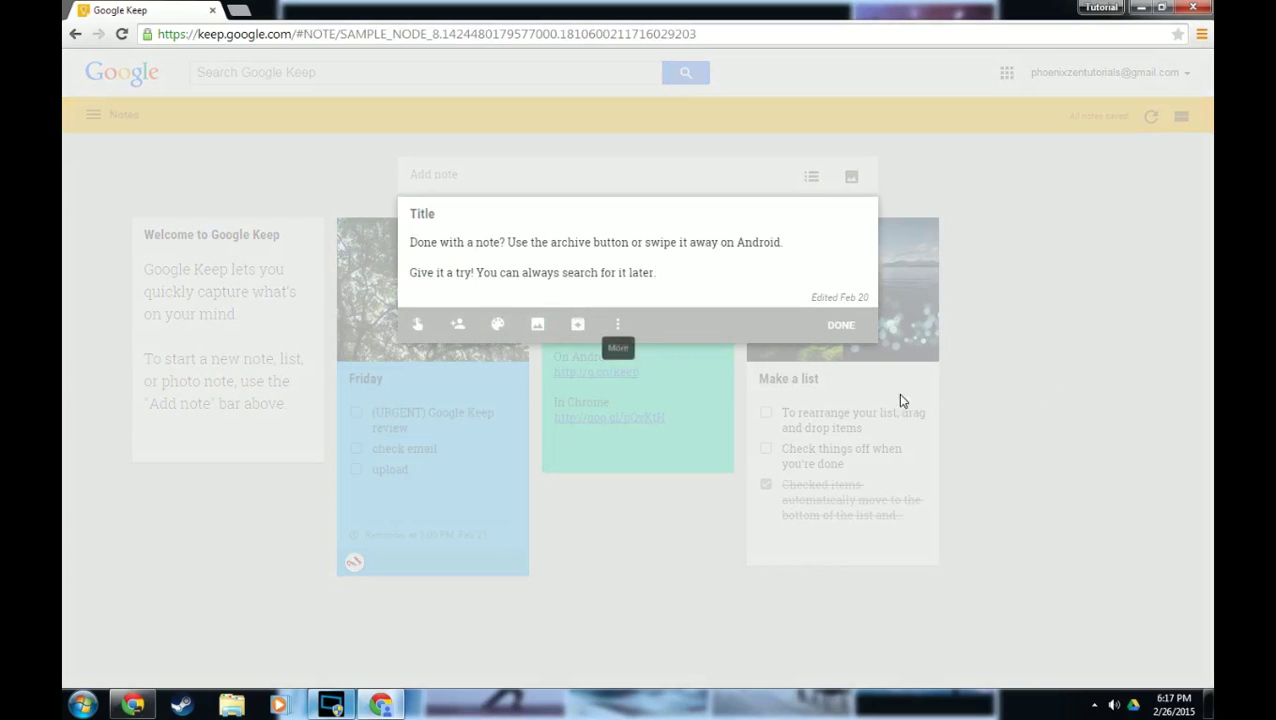
{"action": "left_click", "coordinate": [1048, 488]}
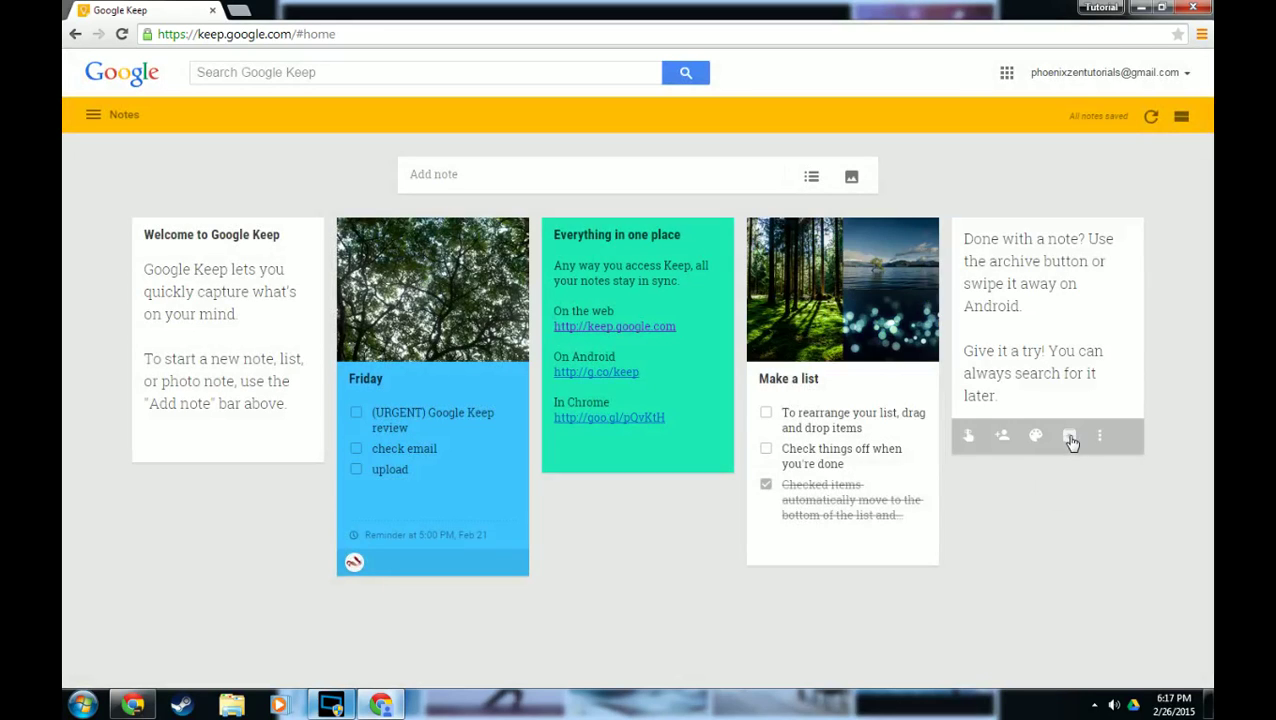
{"action": "left_click", "coordinate": [1070, 437]}
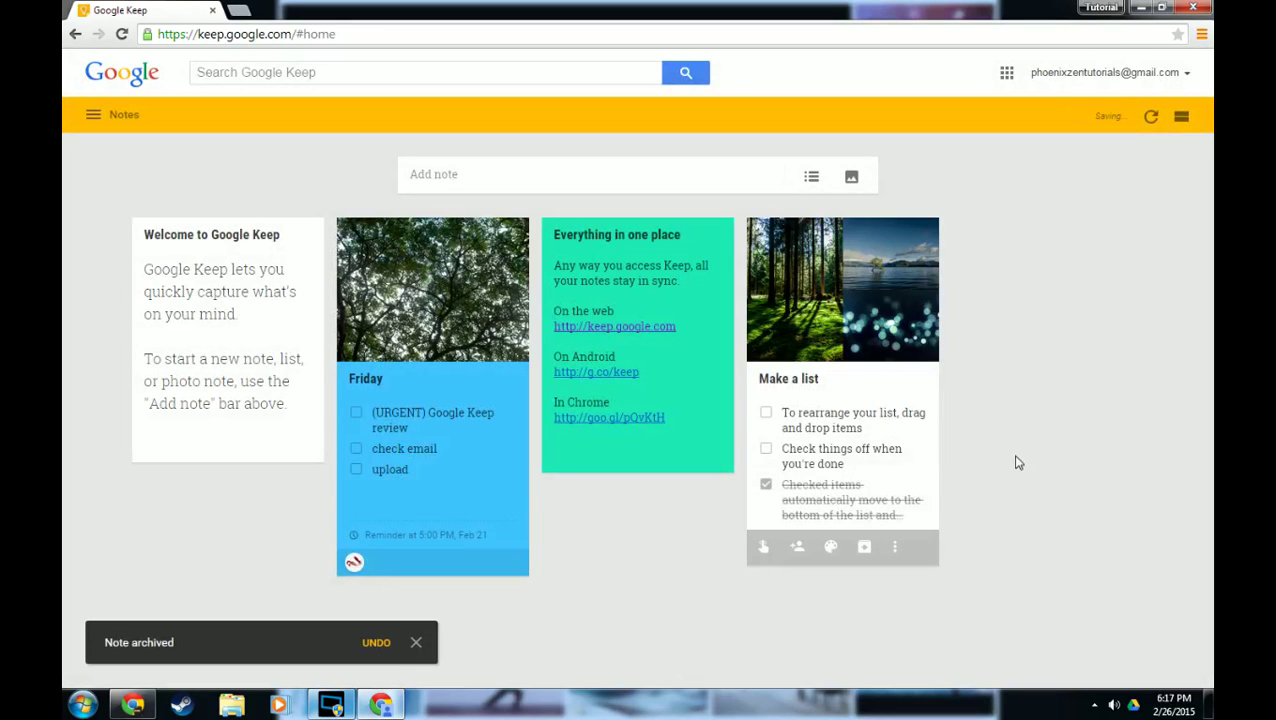
Step: Unarchive the "Done with a note?" note from the archive and return to the main notes view
{"action": "left_click", "coordinate": [94, 115]}
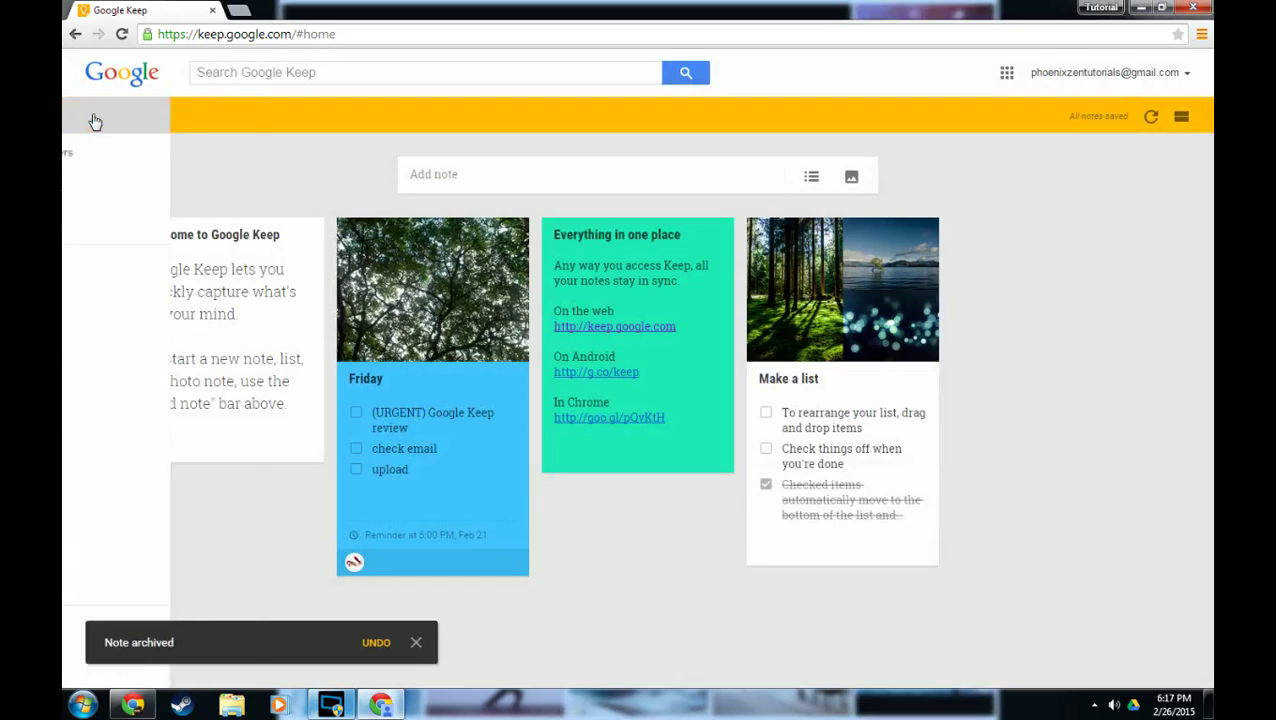
{"action": "left_click", "coordinate": [103, 189]}
{"action": "mouse_move", "coordinate": [629, 336]}
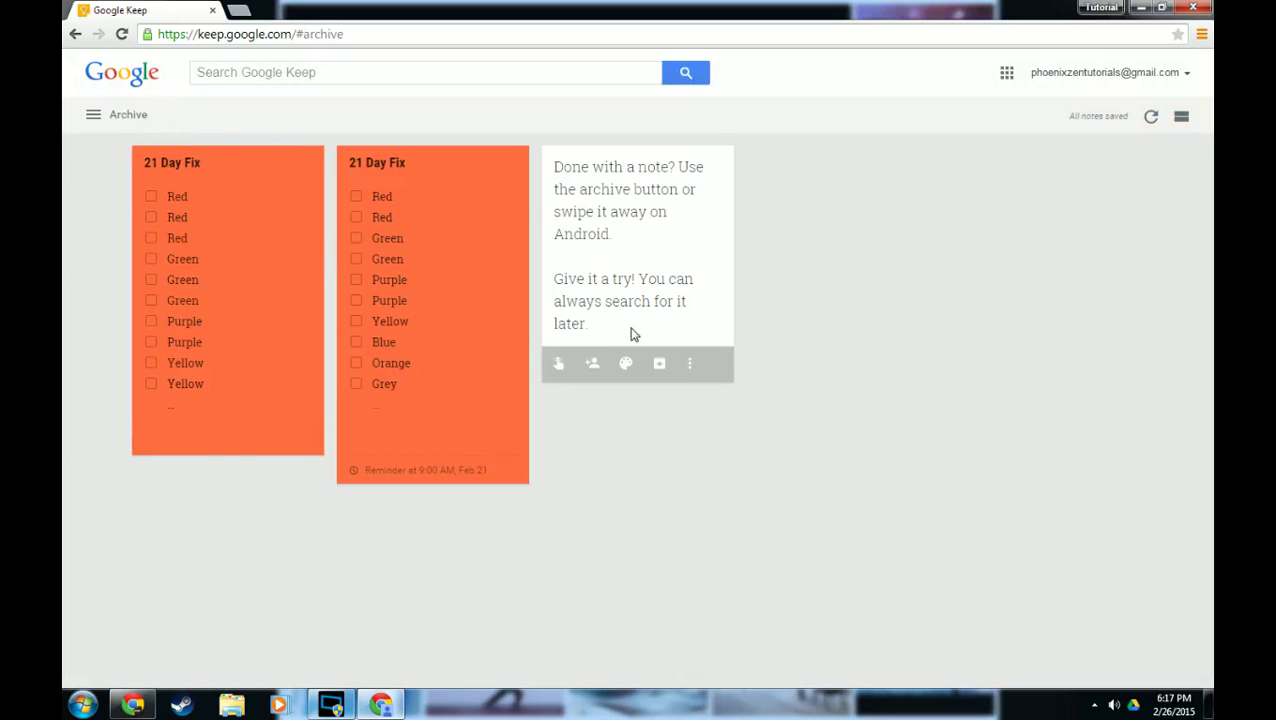
{"action": "left_click", "coordinate": [660, 368]}
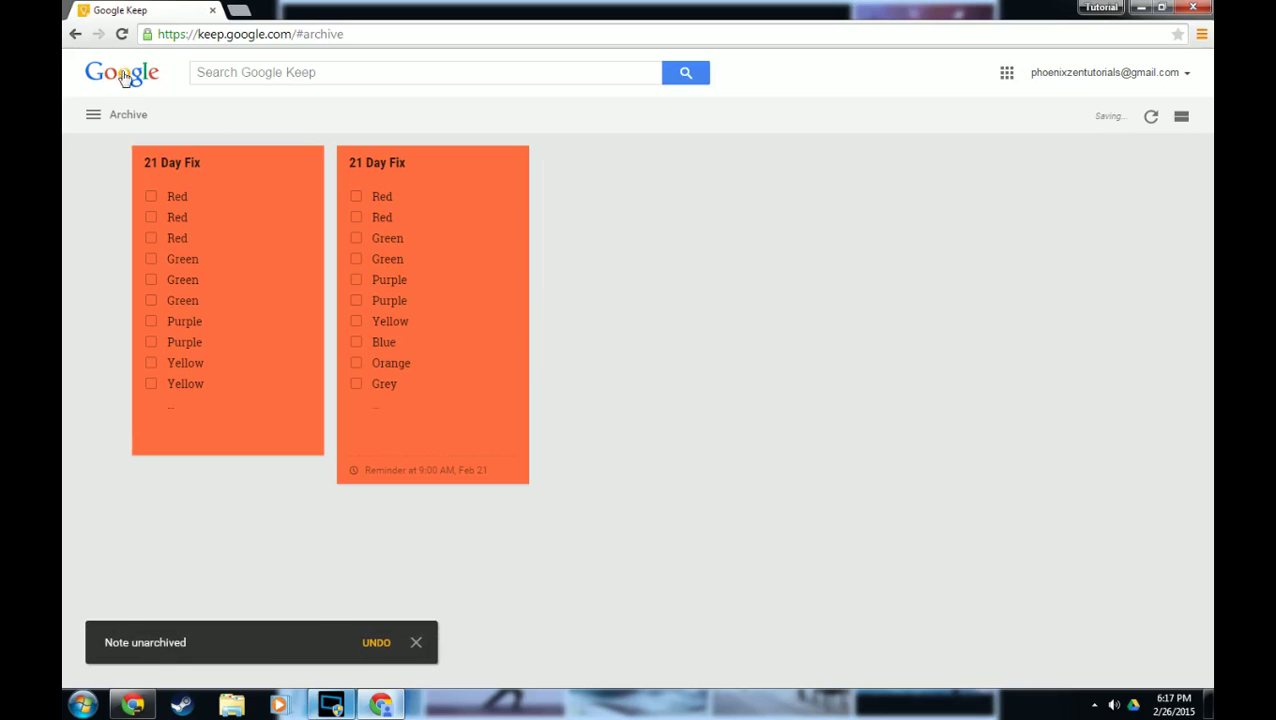
{"action": "left_click", "coordinate": [94, 114]}
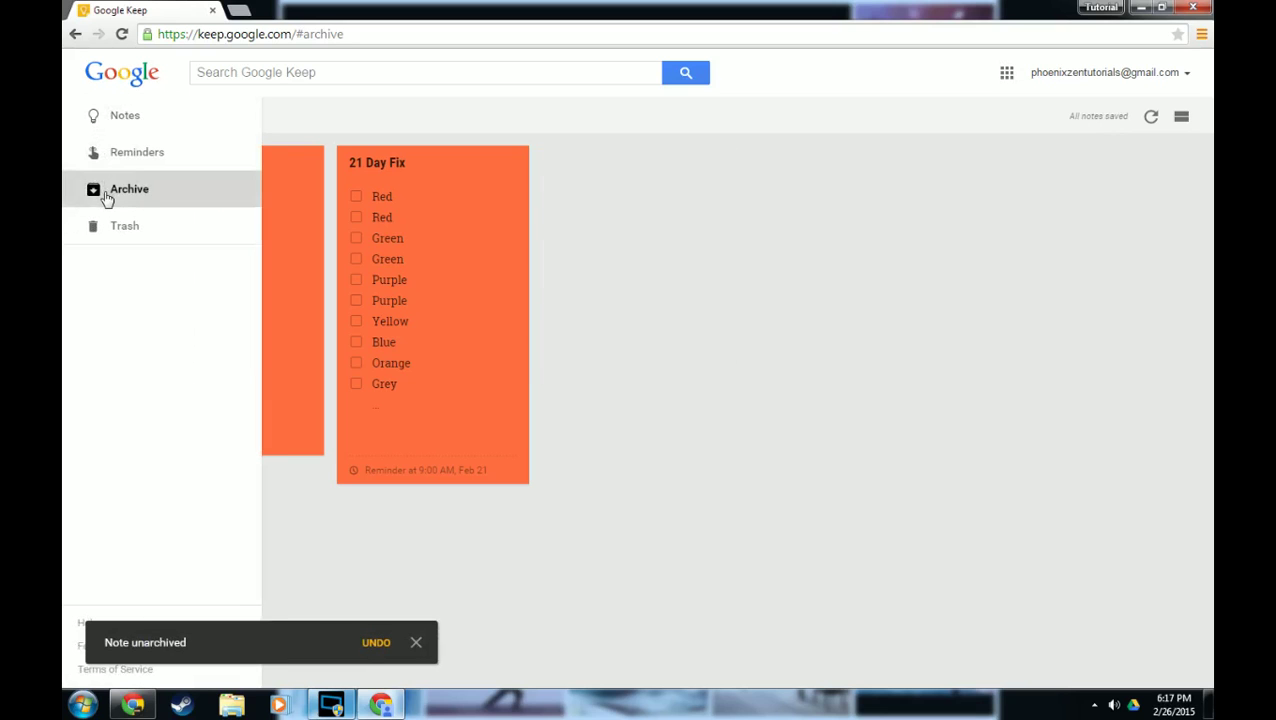
{"action": "left_click", "coordinate": [123, 117]}
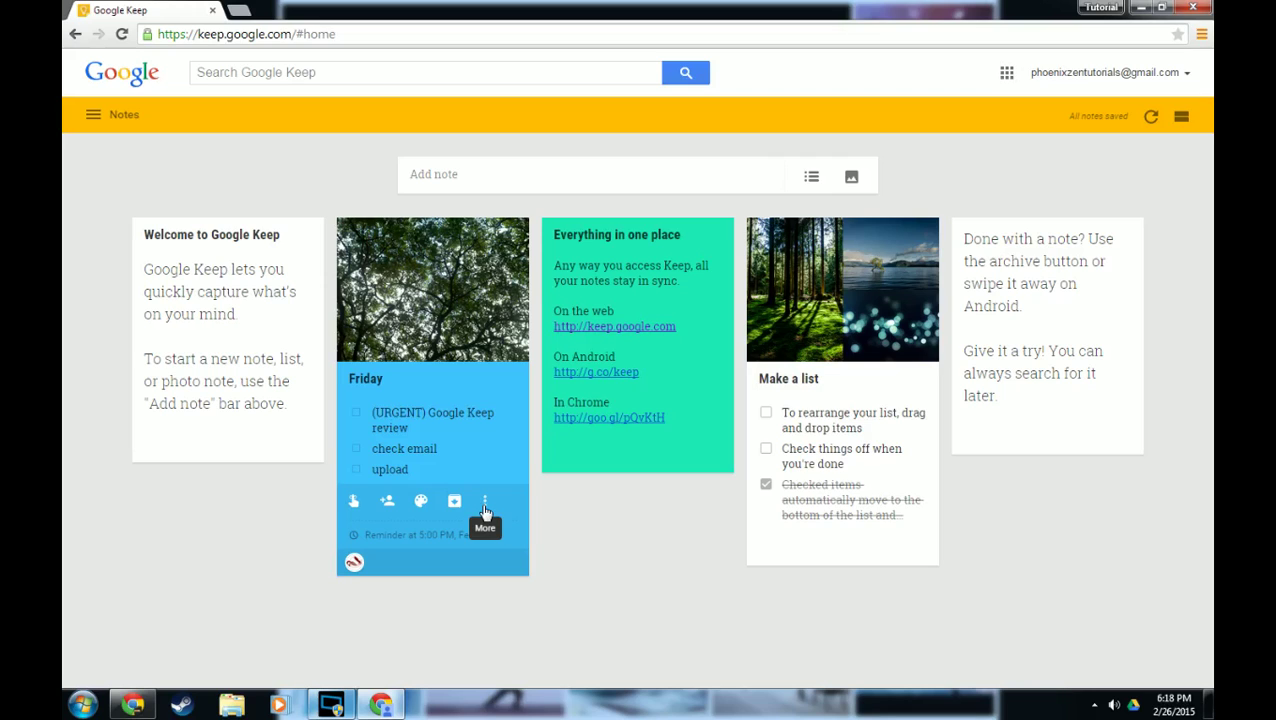
Step: Try to add an image to a new note
{"action": "left_click", "coordinate": [586, 189]}
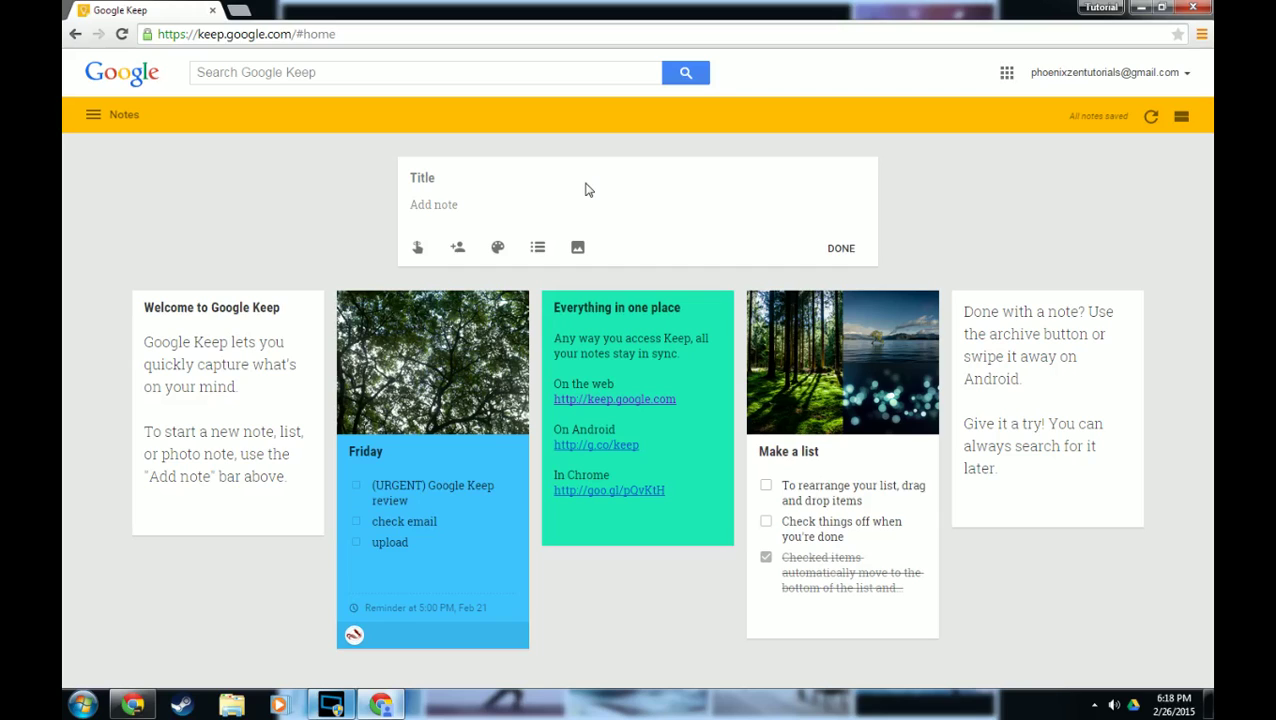
{"action": "left_click", "coordinate": [578, 247]}
{"action": "left_click", "coordinate": [664, 192]}
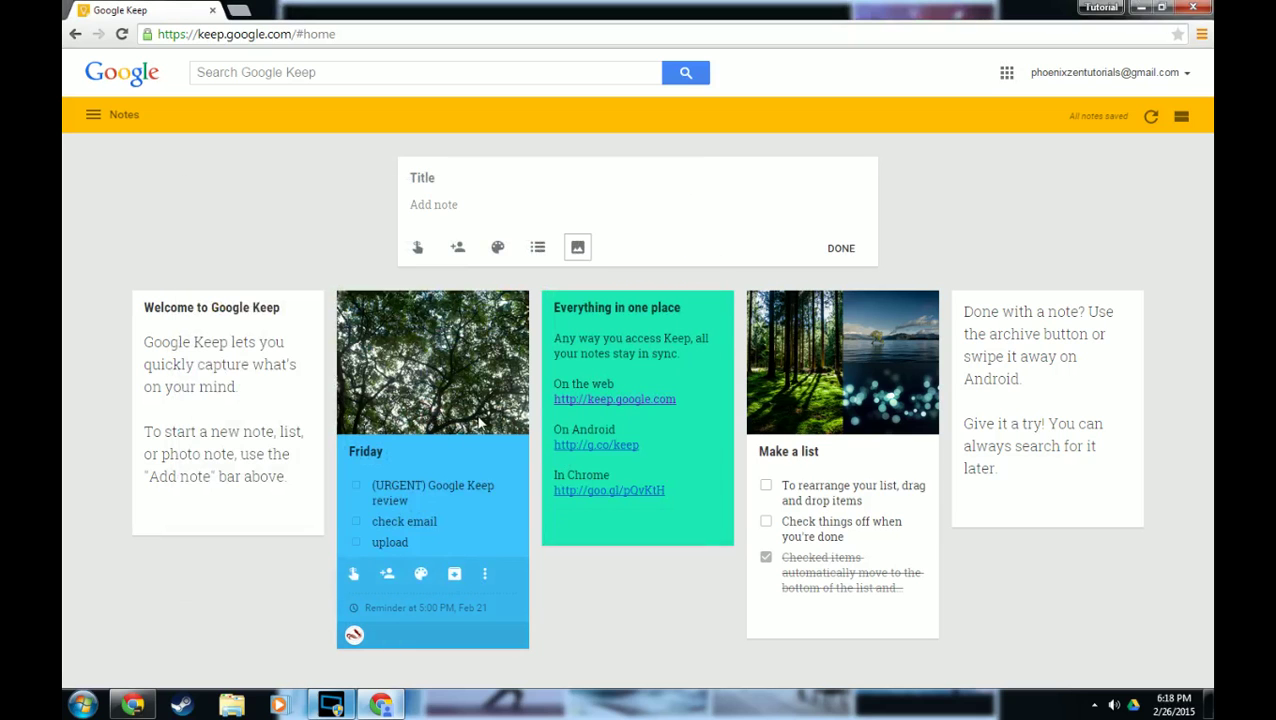
Step: View the picture attached to the Friday note and close the note
{"action": "left_click", "coordinate": [462, 424]}
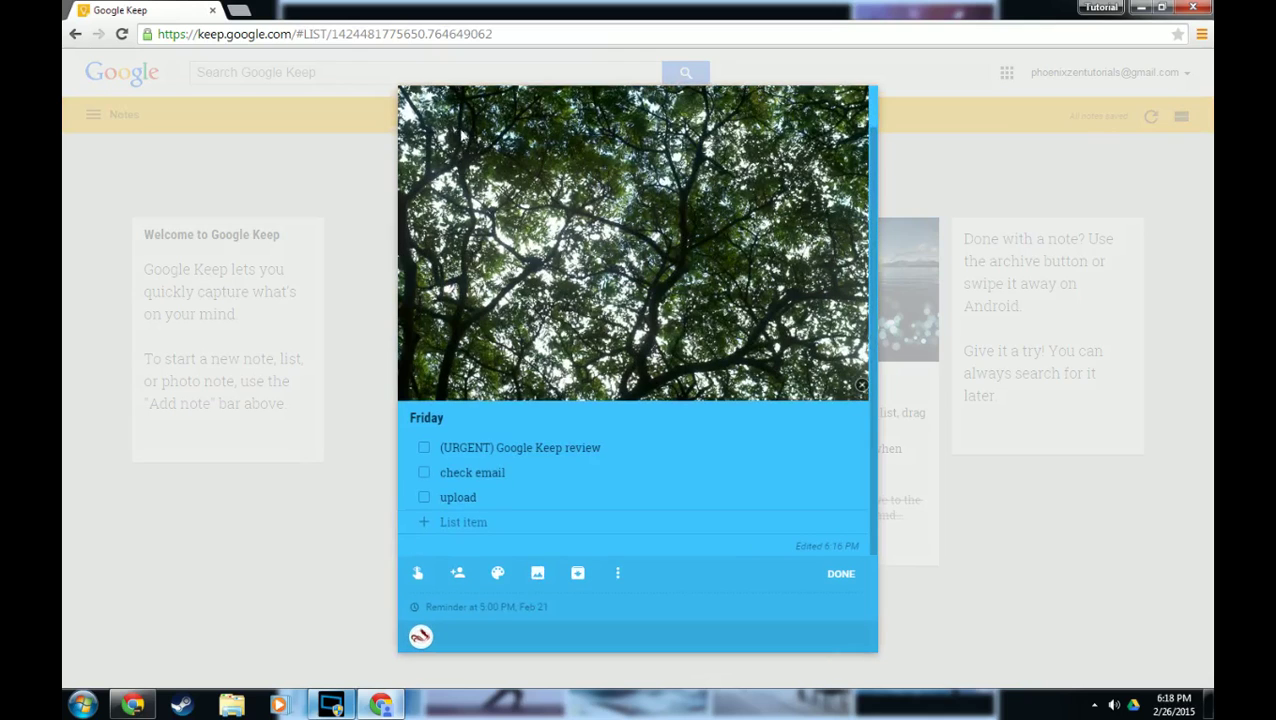
{"action": "left_click", "coordinate": [1064, 568]}
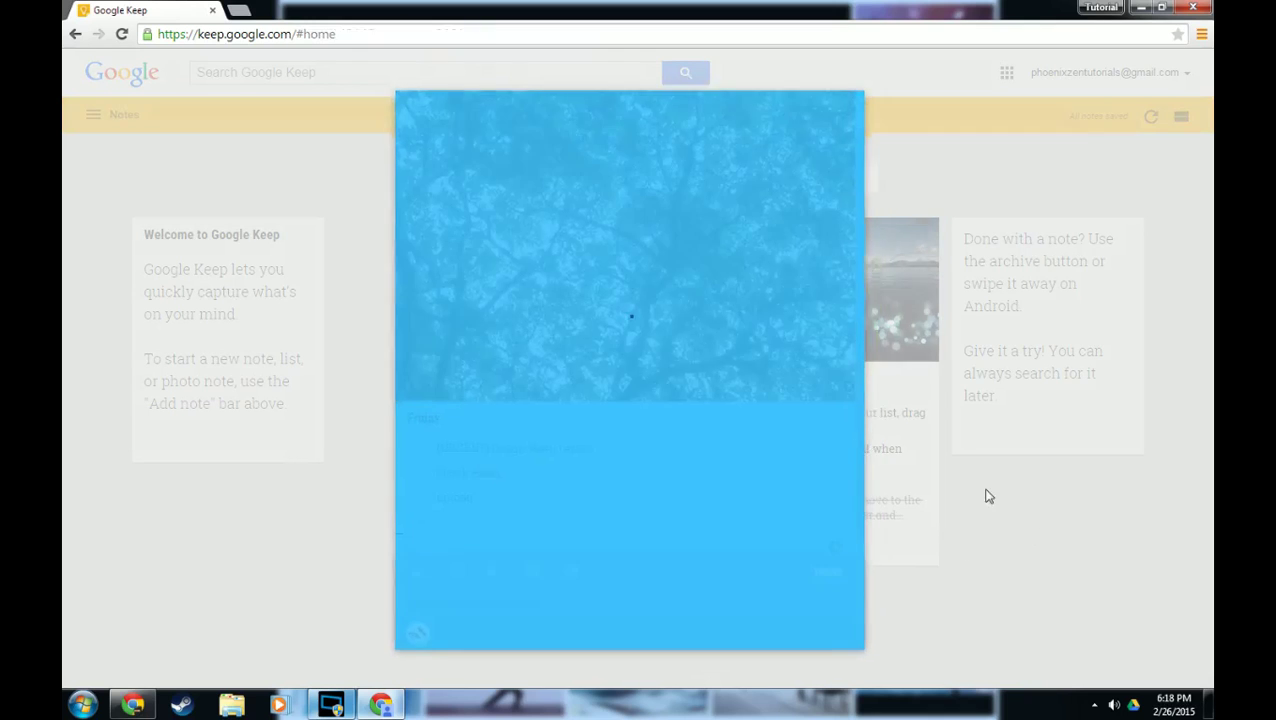
Step: Delete the image of blurred light circles from the "Make a list" note and close the note
{"action": "left_click", "coordinate": [870, 313]}
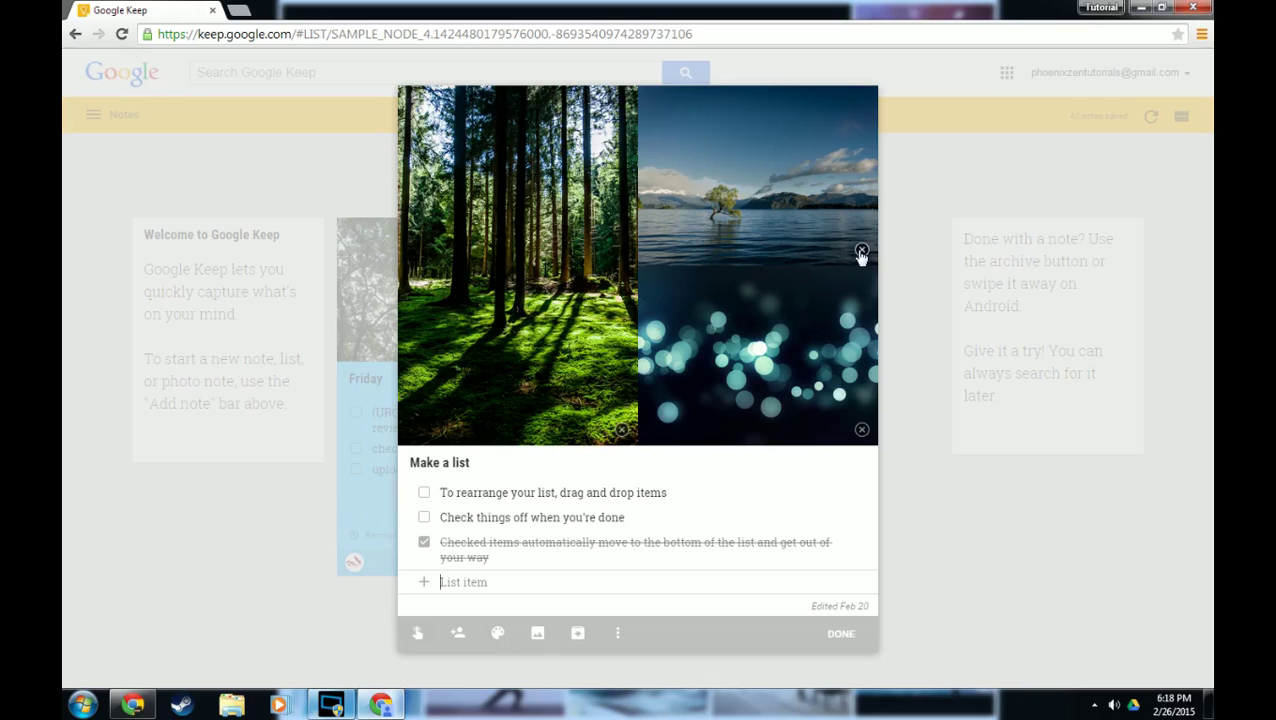
{"action": "left_click", "coordinate": [862, 429]}
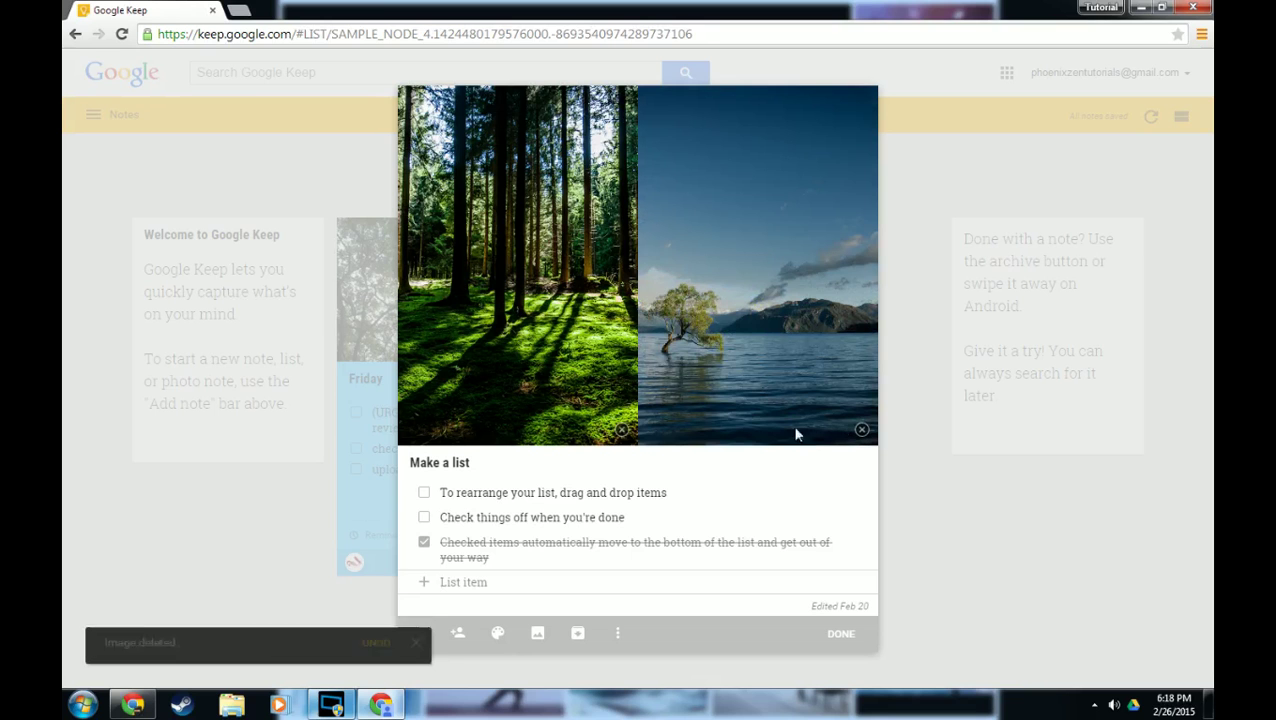
{"action": "left_click", "coordinate": [242, 467]}
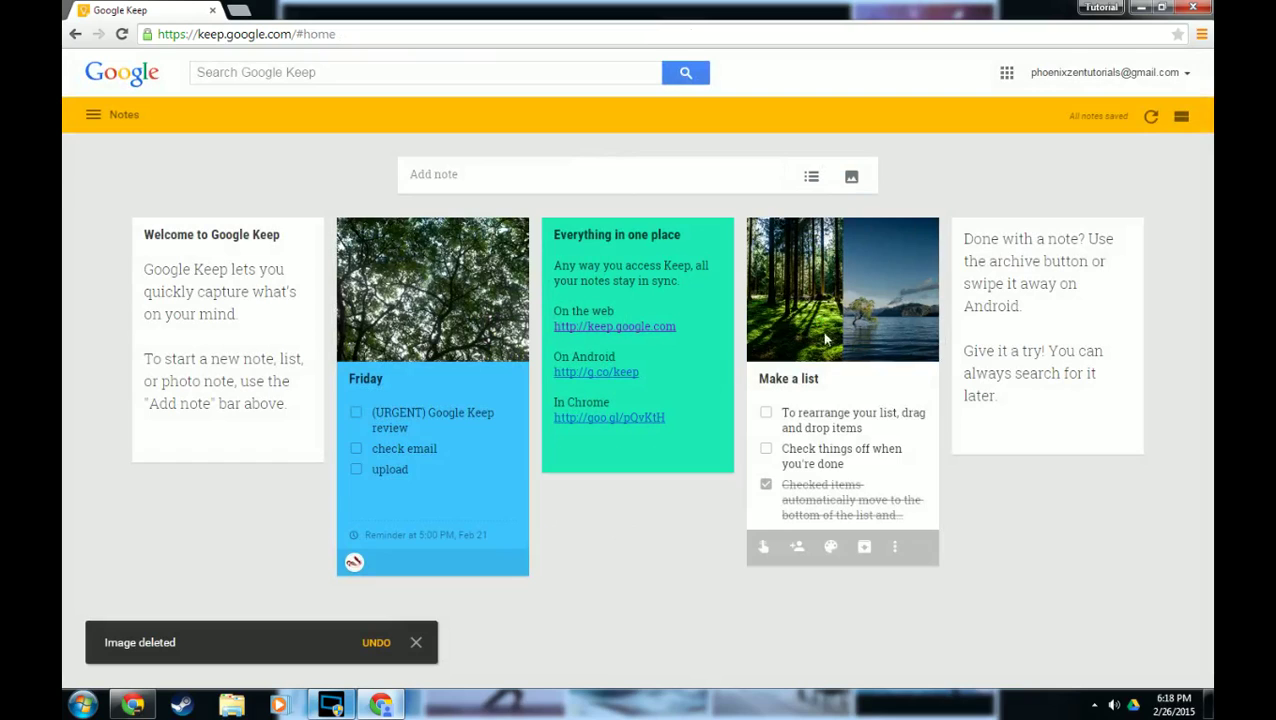
Step: In the "Make a list" note, move "Check things off when you're done" above "To rearrange your list, drag and drop items"
{"action": "left_click", "coordinate": [754, 430]}
{"action": "mouse_move", "coordinate": [407, 490]}
{"action": "left_mouse_down"}
{"action": "mouse_move", "coordinate": [404, 528]}
{"action": "mouse_move", "coordinate": [411, 492]}
{"action": "left_mouse_up"}
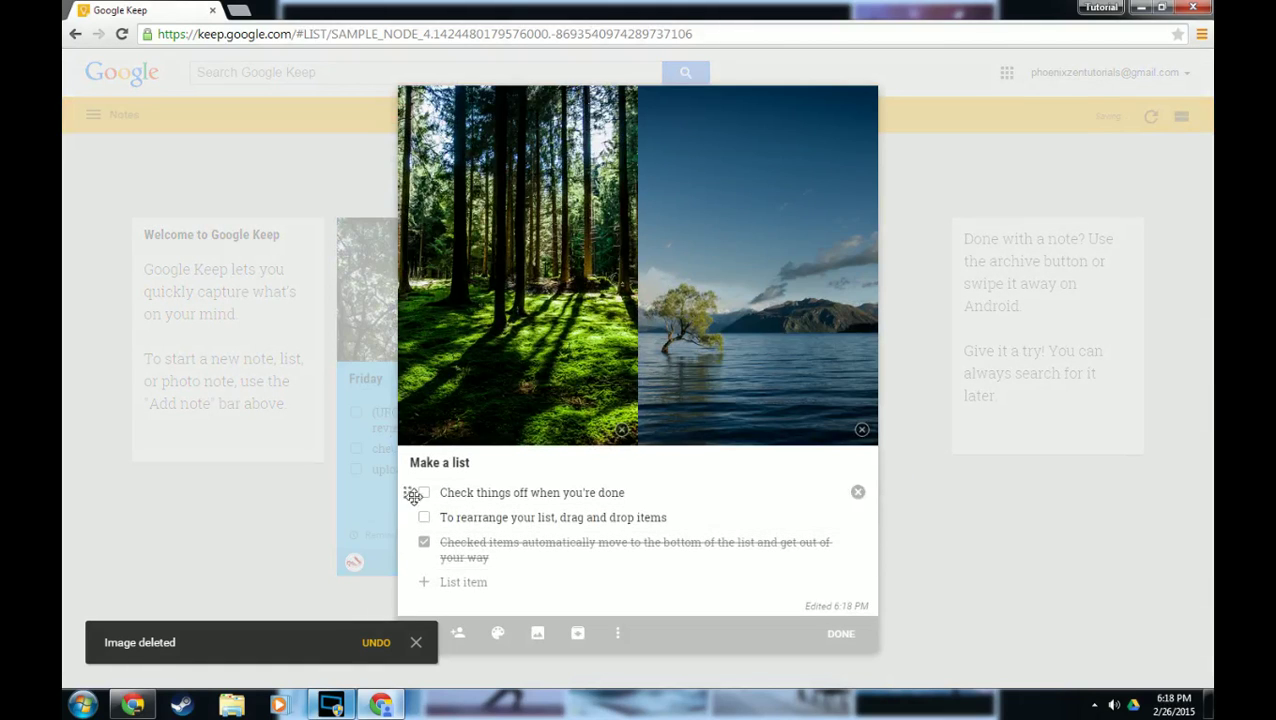
{"action": "left_click", "coordinate": [985, 557]}
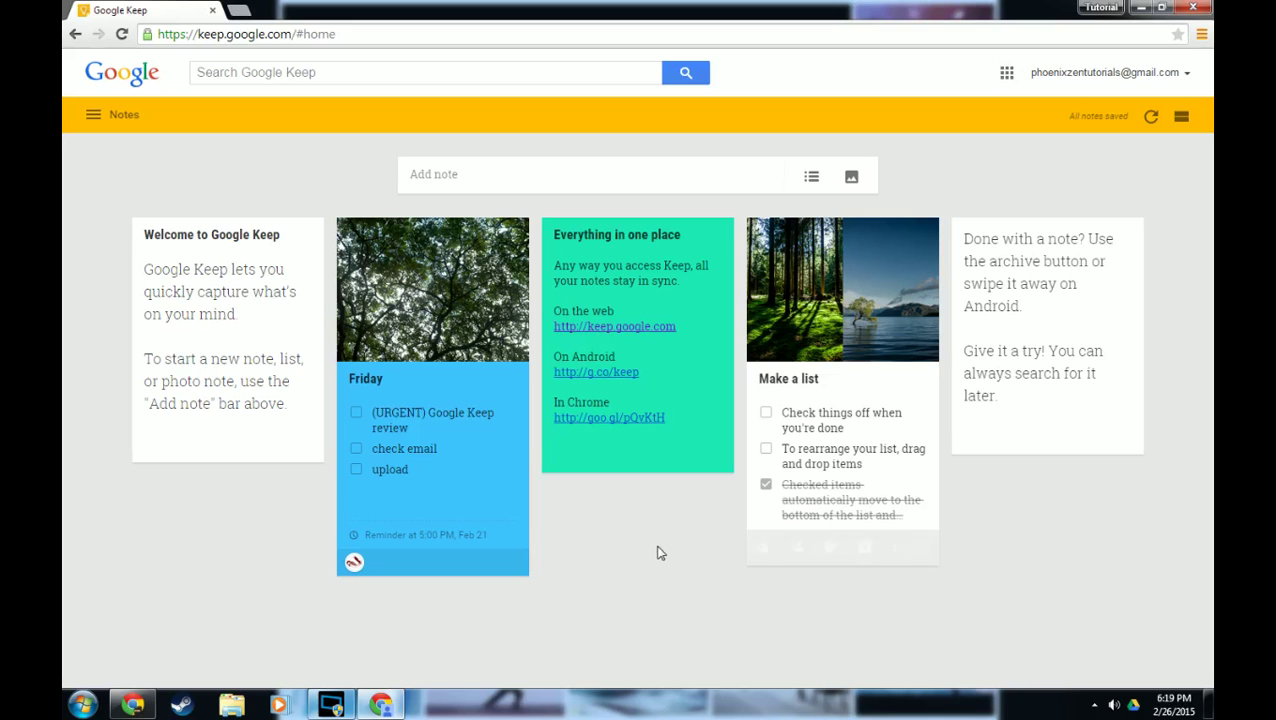
Step: Open the Friday note's reminder for editing and compare its location and date-and-time options
{"action": "left_click", "coordinate": [455, 449]}
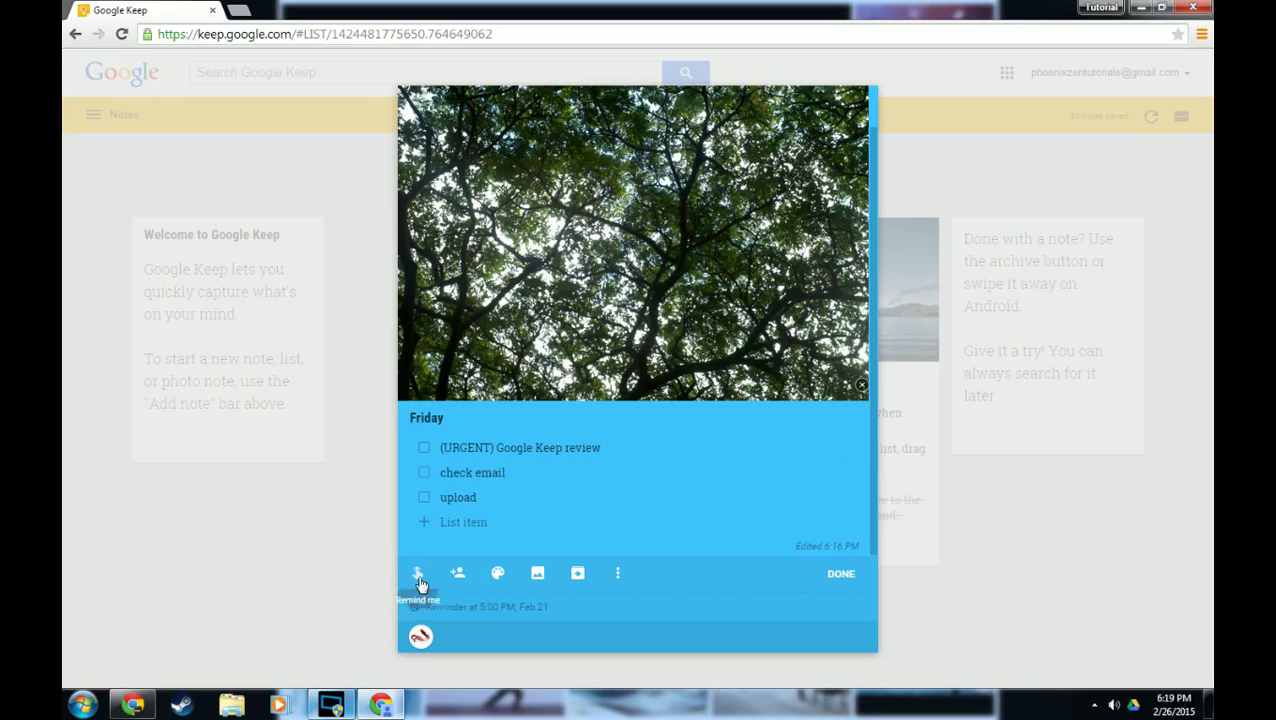
{"action": "left_click", "coordinate": [418, 582]}
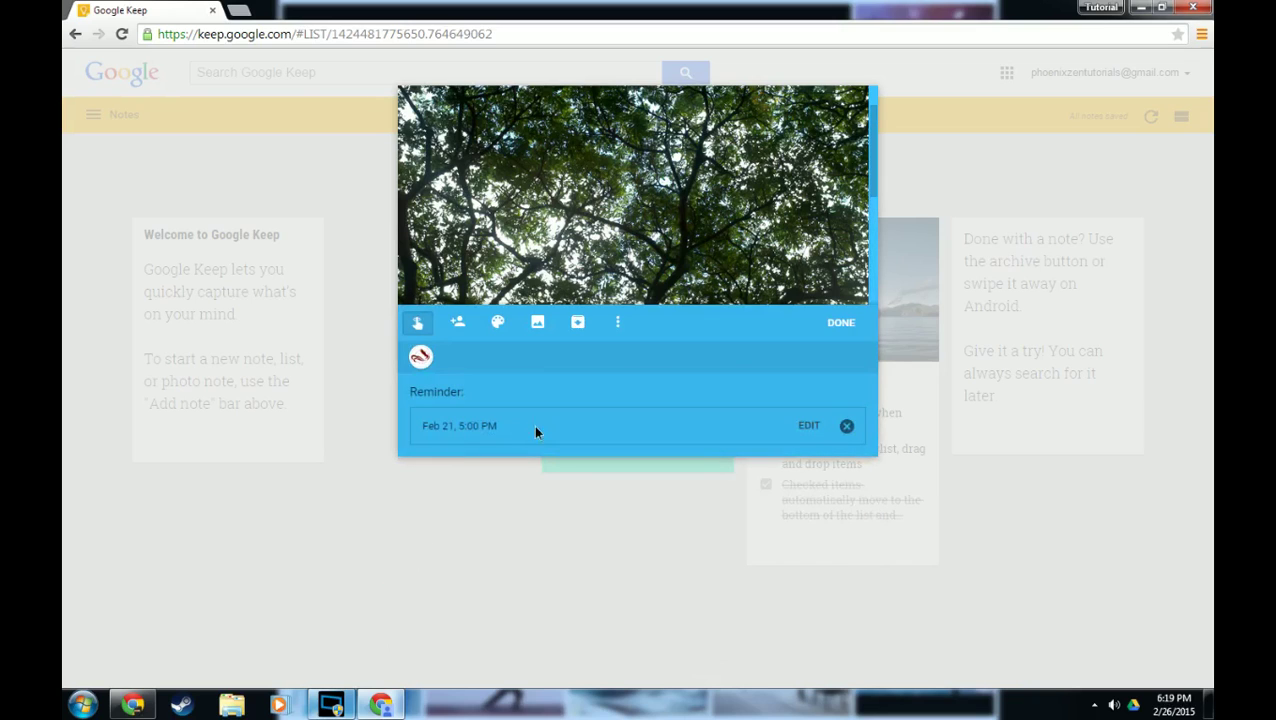
{"action": "left_click", "coordinate": [809, 427]}
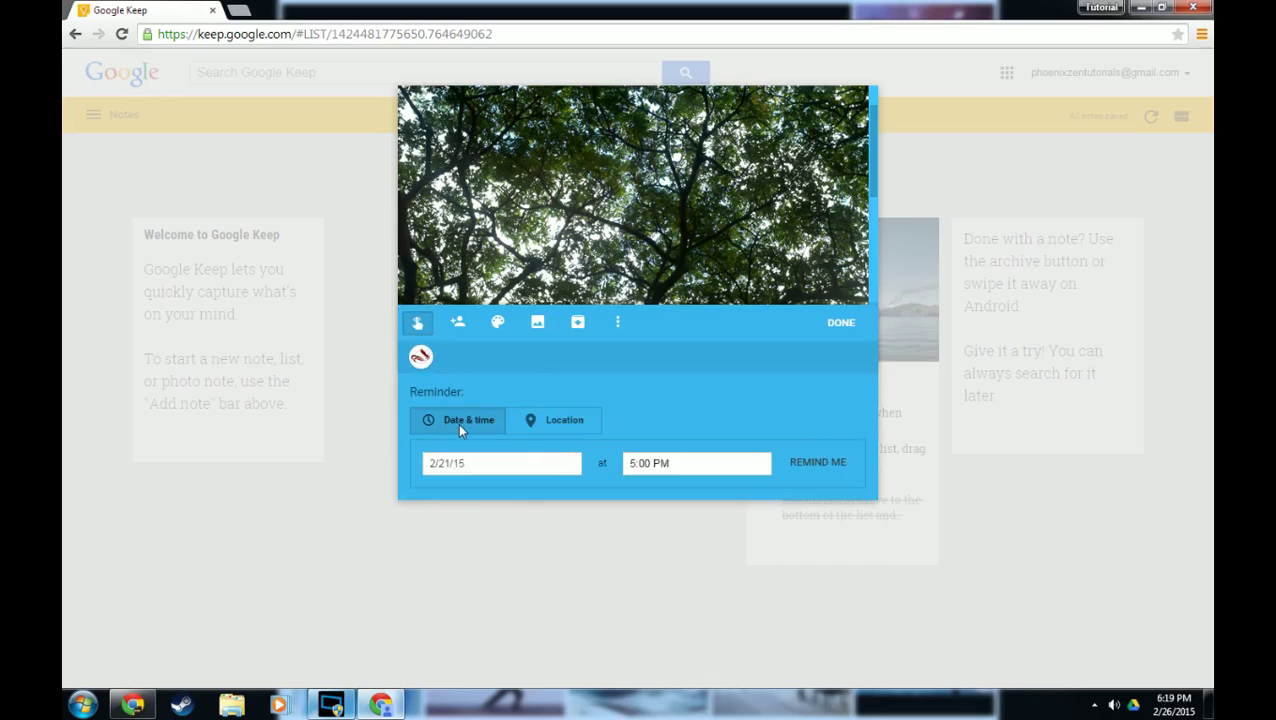
{"action": "left_click", "coordinate": [544, 426]}
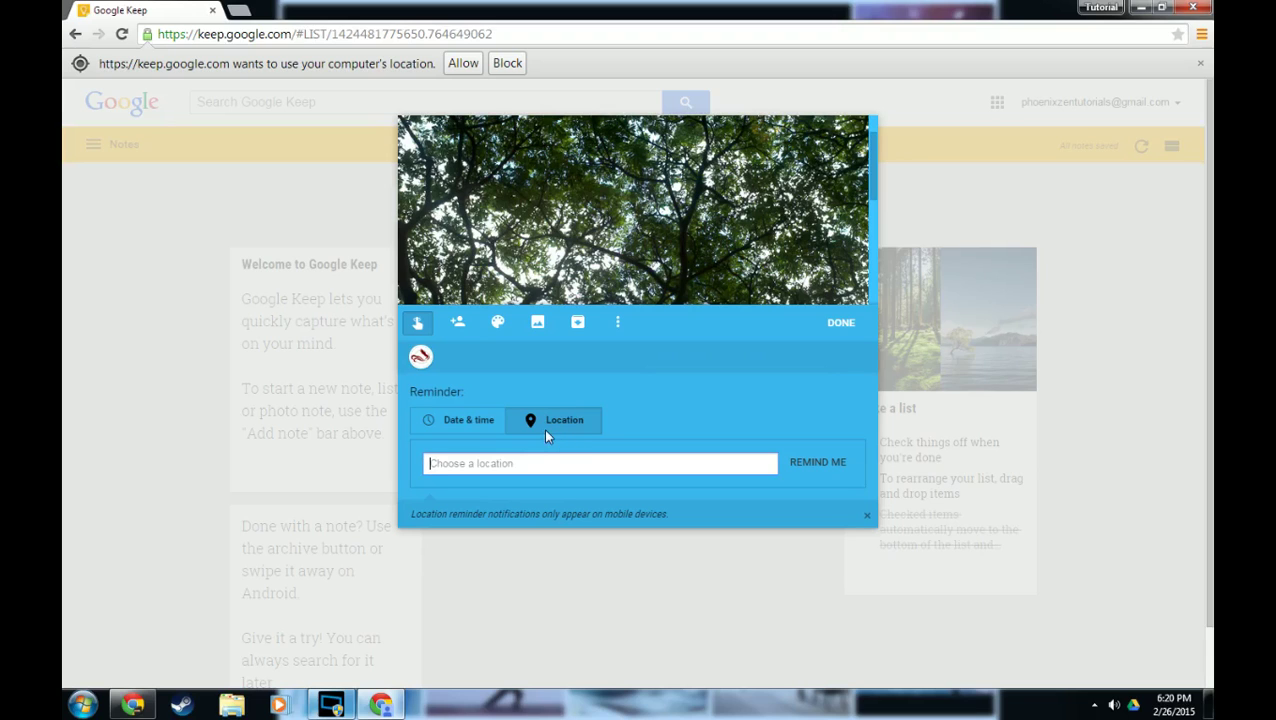
{"action": "left_click", "coordinate": [460, 421]}
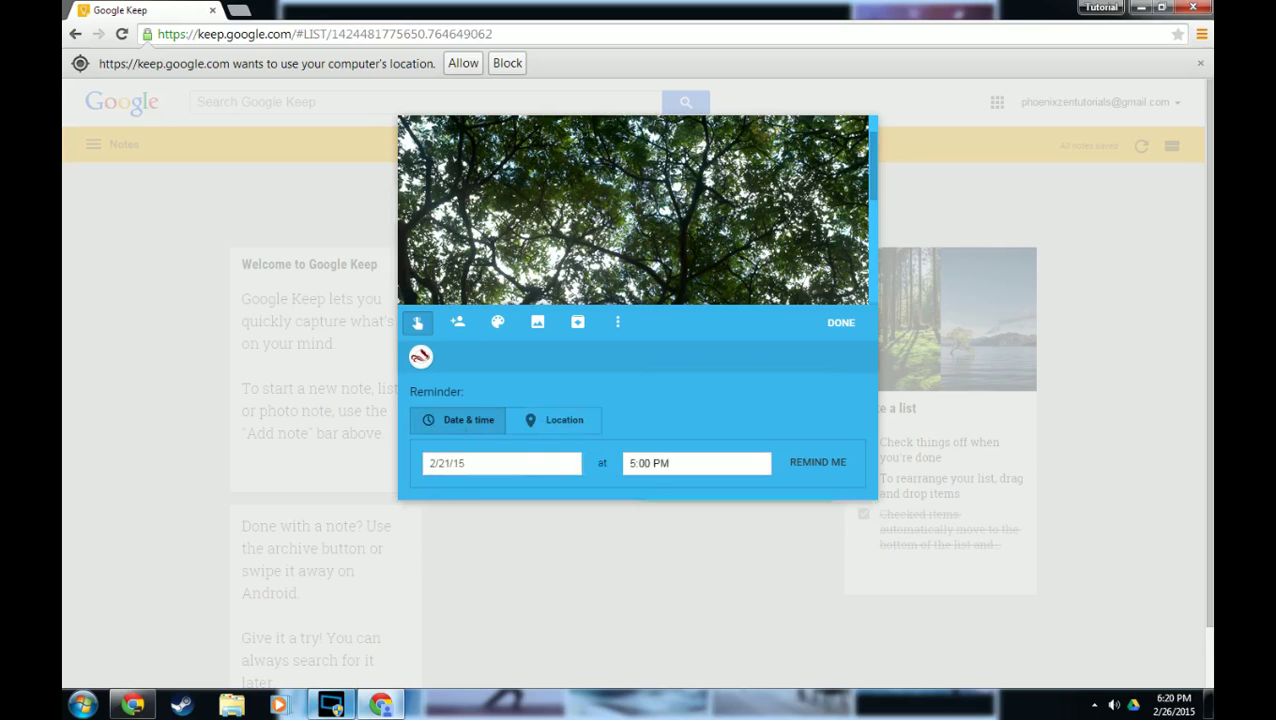
Step: Look through the date and time choices of the Friday note's reminder, keep the existing values, and close the note
{"action": "left_click", "coordinate": [480, 463]}
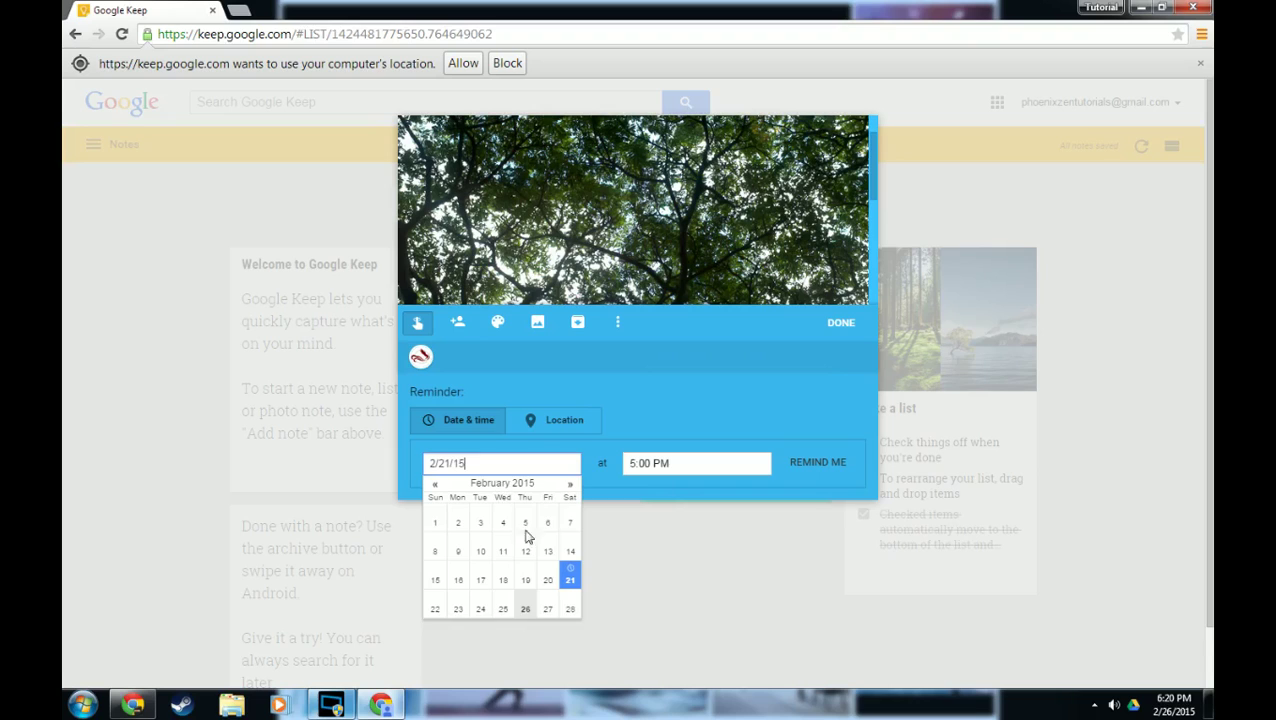
{"action": "left_click", "coordinate": [645, 462]}
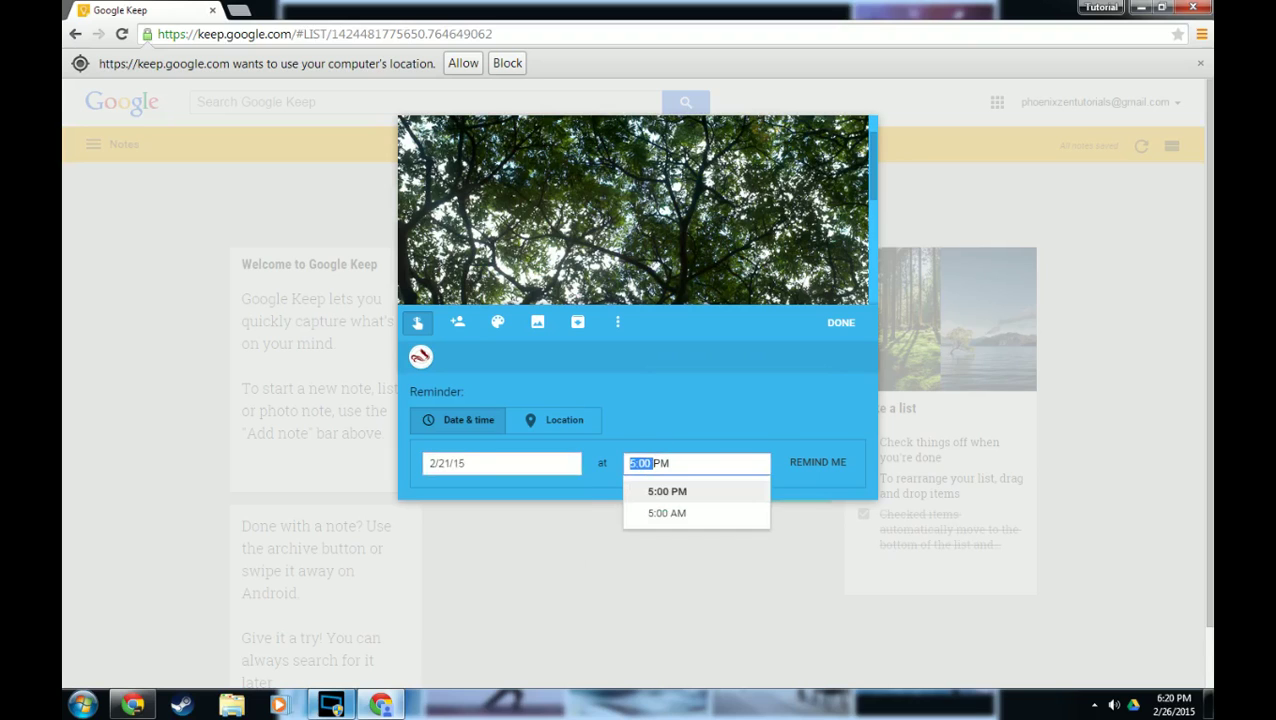
{"action": "left_click", "coordinate": [690, 435]}
{"action": "left_click", "coordinate": [824, 466]}
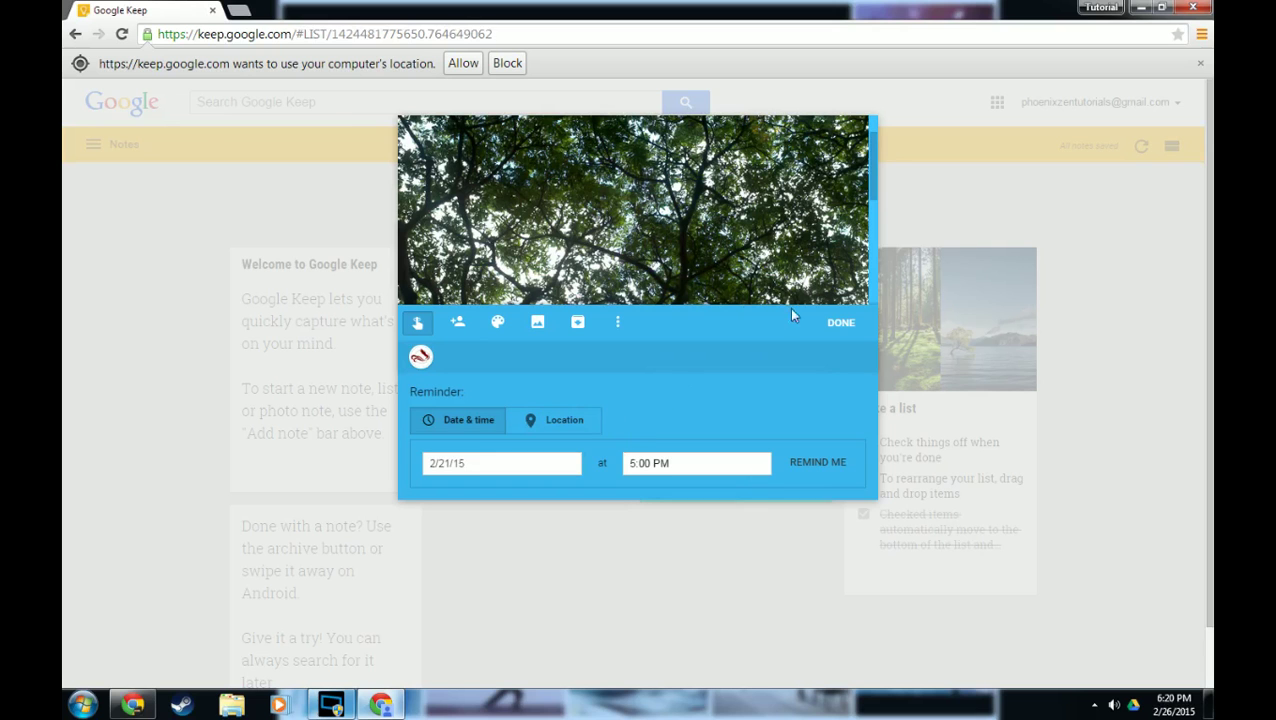
{"action": "left_click", "coordinate": [838, 323]}
{"action": "left_click", "coordinate": [573, 481]}
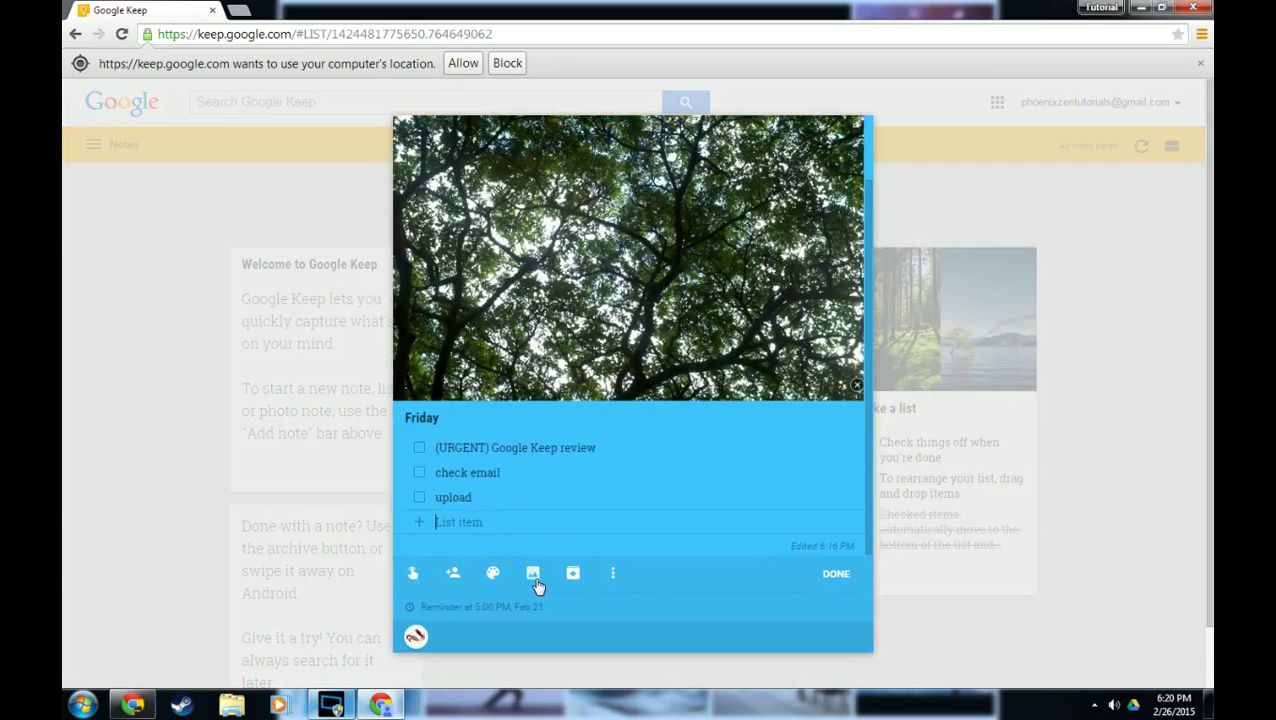
{"action": "left_click", "coordinate": [971, 622]}
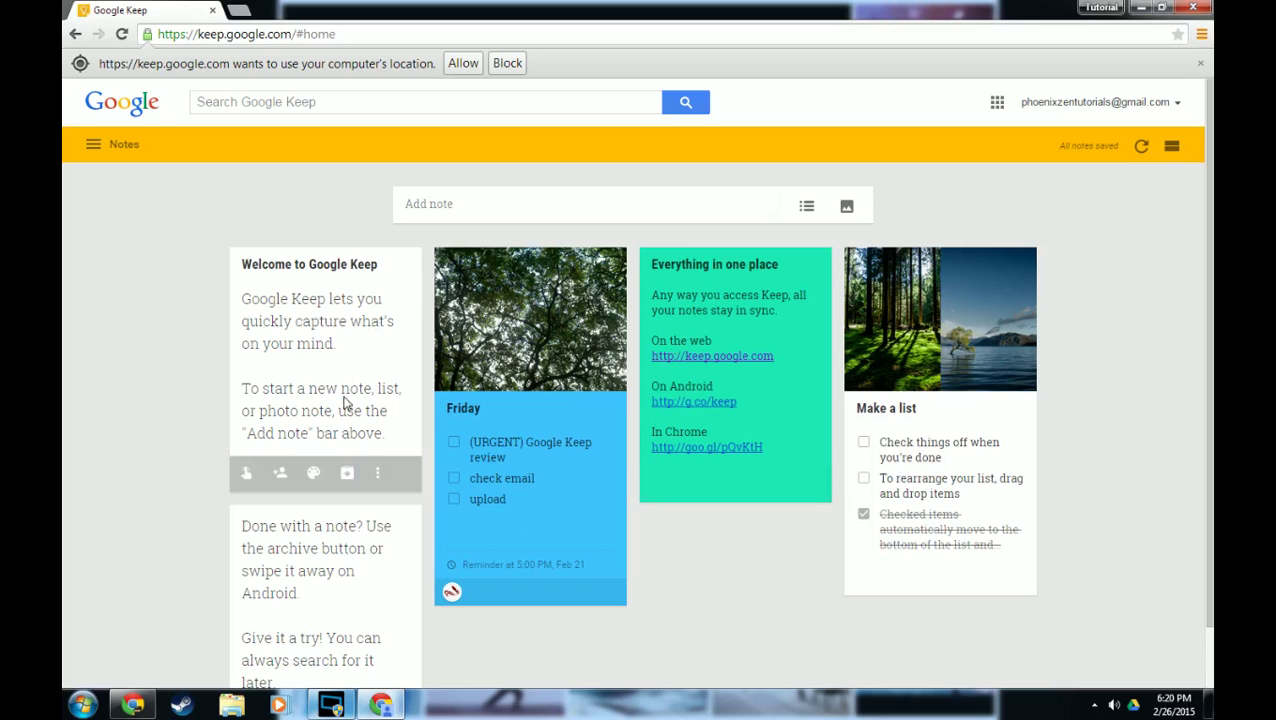
Step: Archive the "Welcome to Google Keep" note
{"action": "left_click", "coordinate": [347, 473]}
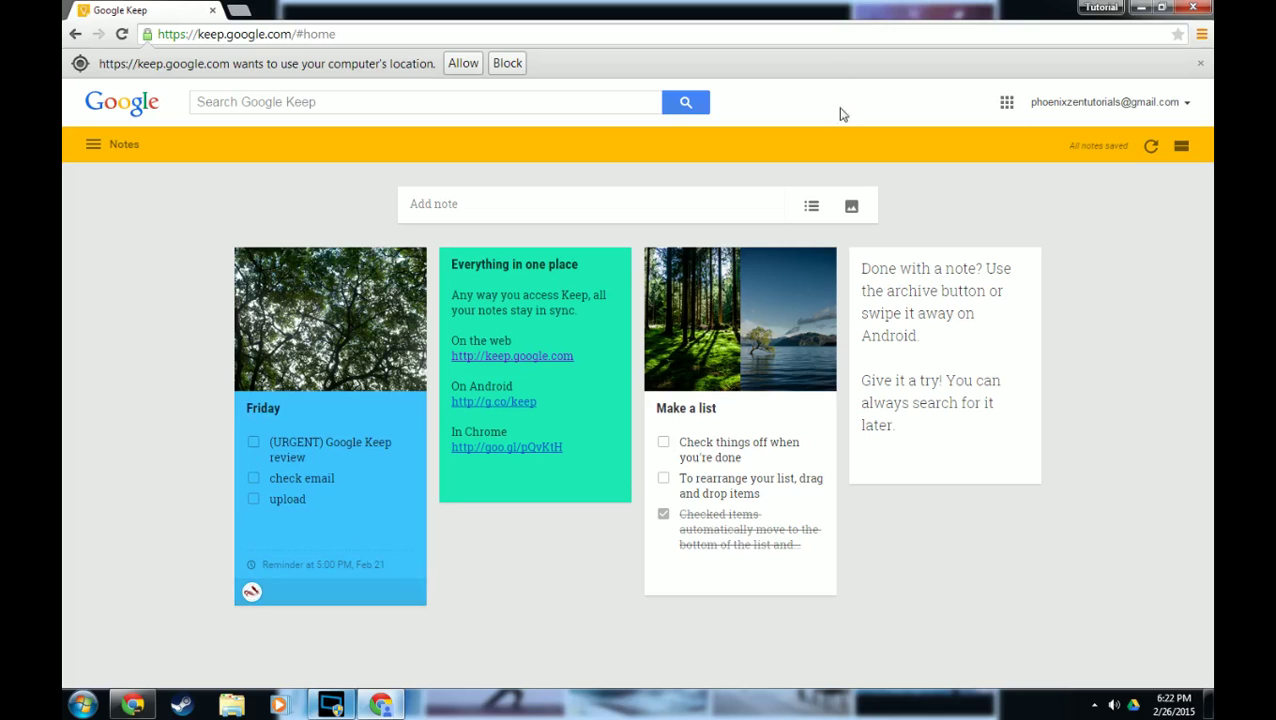
Step: Switch to Google Calendar through the Google apps and dismiss its "What's new" announcement
{"action": "left_click", "coordinate": [1092, 110]}
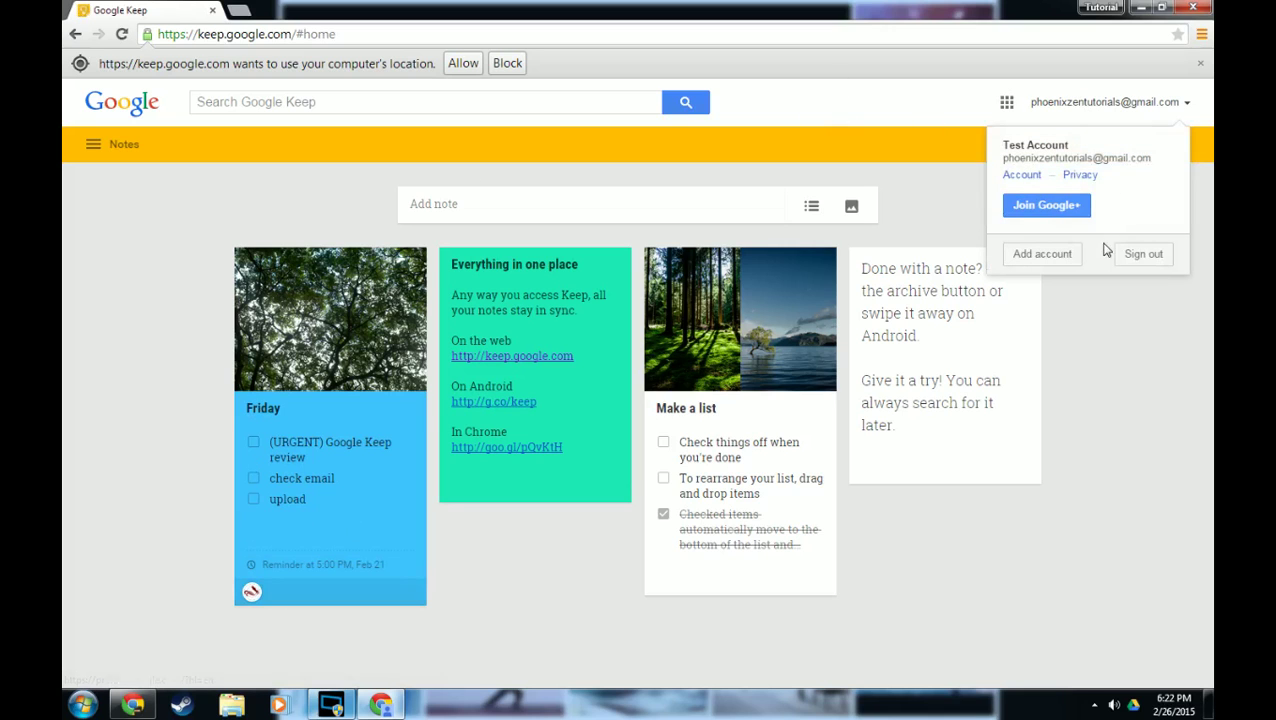
{"action": "left_click", "coordinate": [1006, 108]}
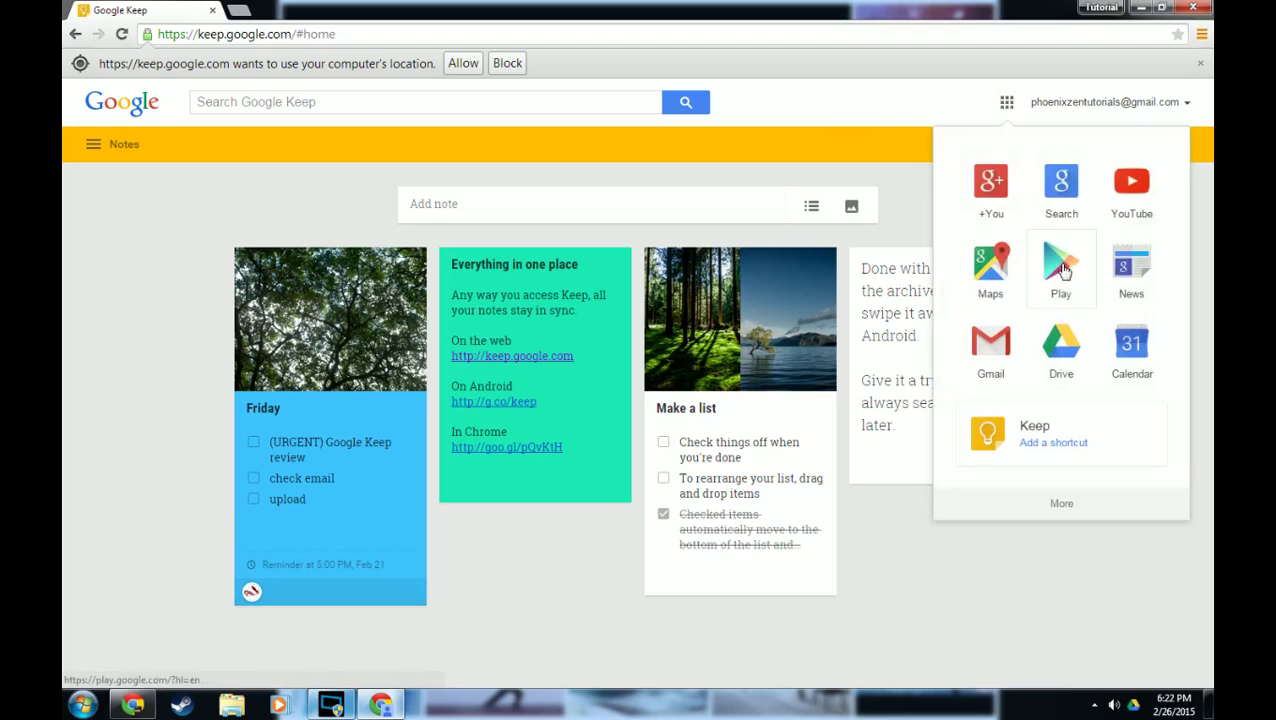
{"action": "left_click", "coordinate": [1125, 353]}
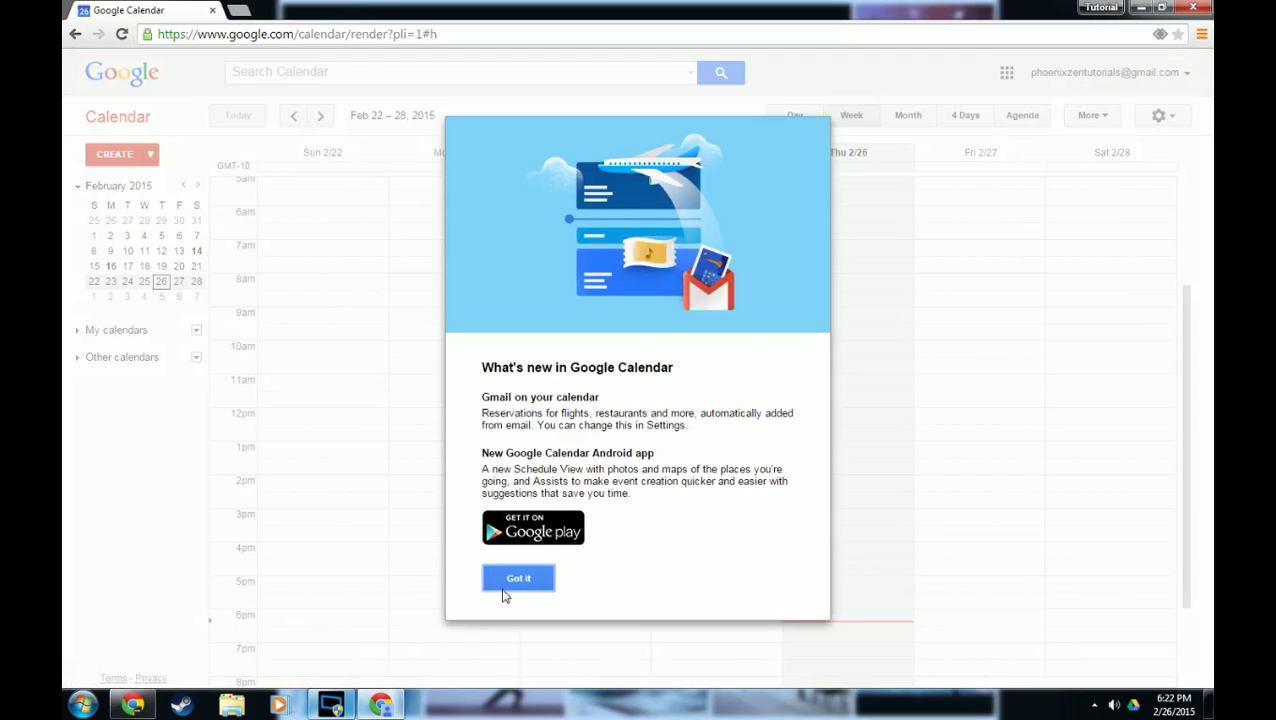
{"action": "left_click", "coordinate": [522, 579]}
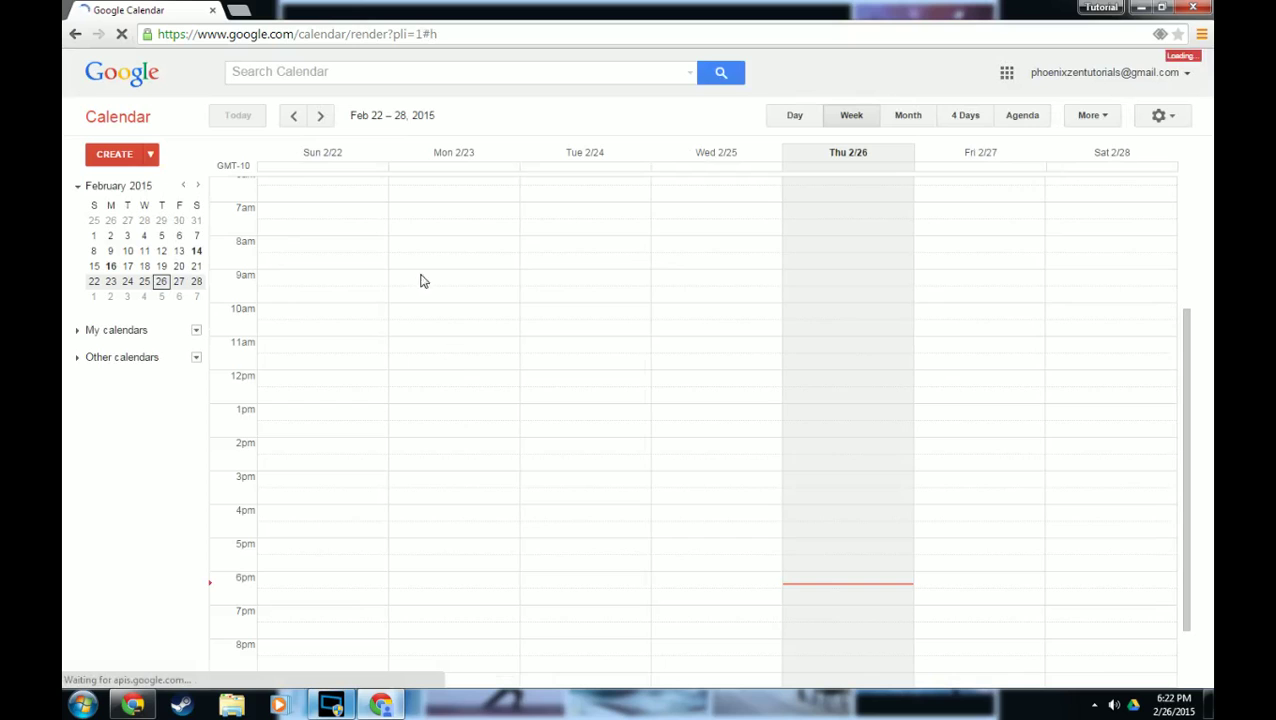
{"action": "scroll", "coordinate": [334, 323], "scroll_direction": "up", "scroll_amount": 3}
{"action": "left_click", "coordinate": [290, 252]}
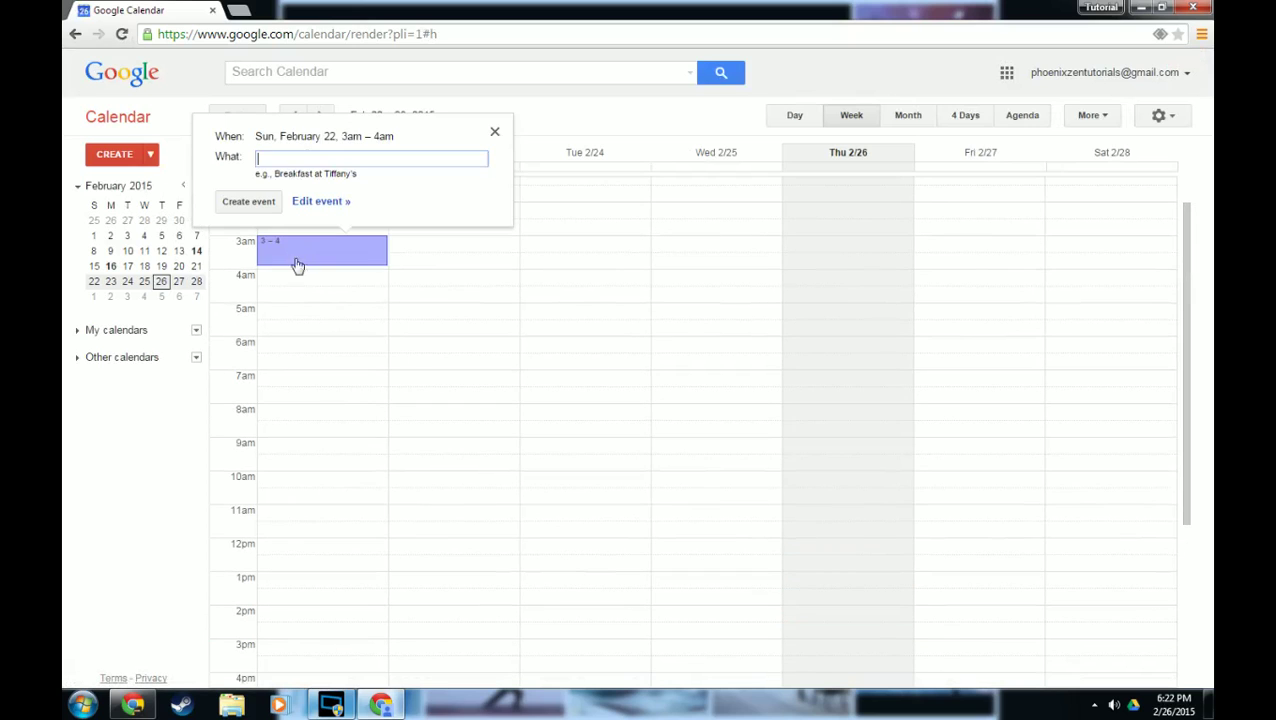
{"action": "left_click", "coordinate": [494, 133]}
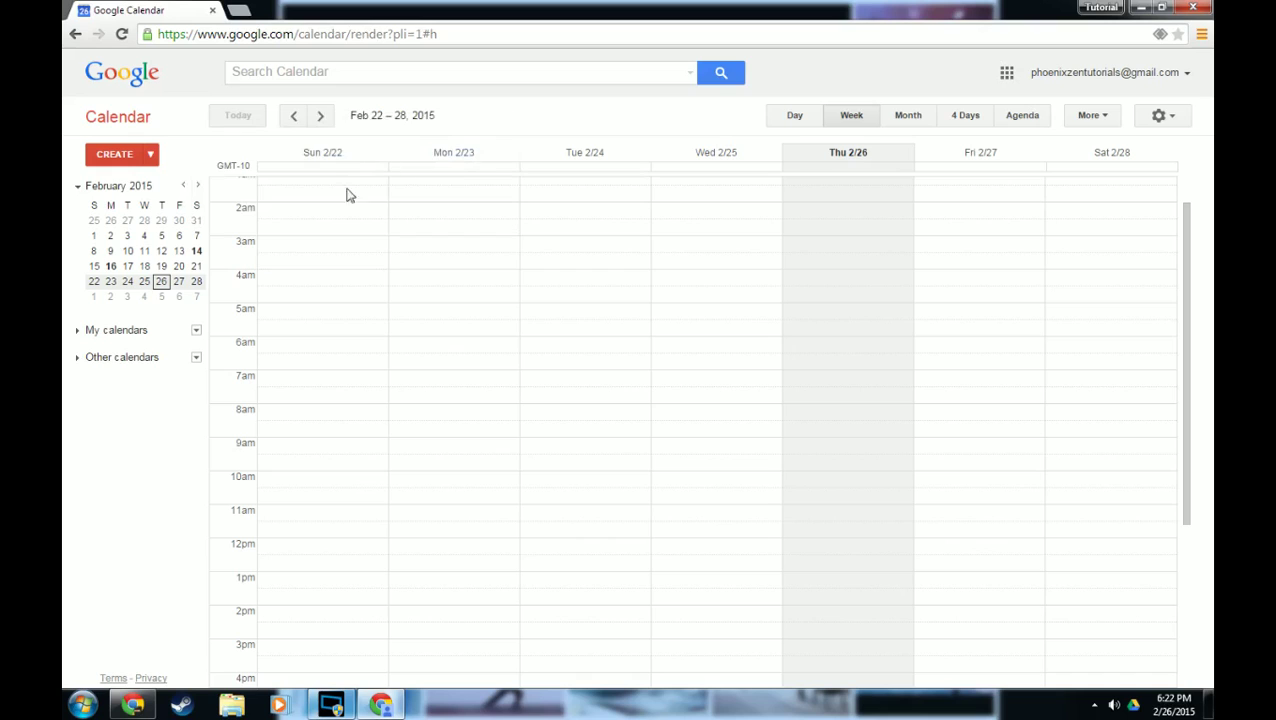
Step: Create an all-day event named "test" on Sunday, February 22
{"action": "left_click", "coordinate": [296, 167]}
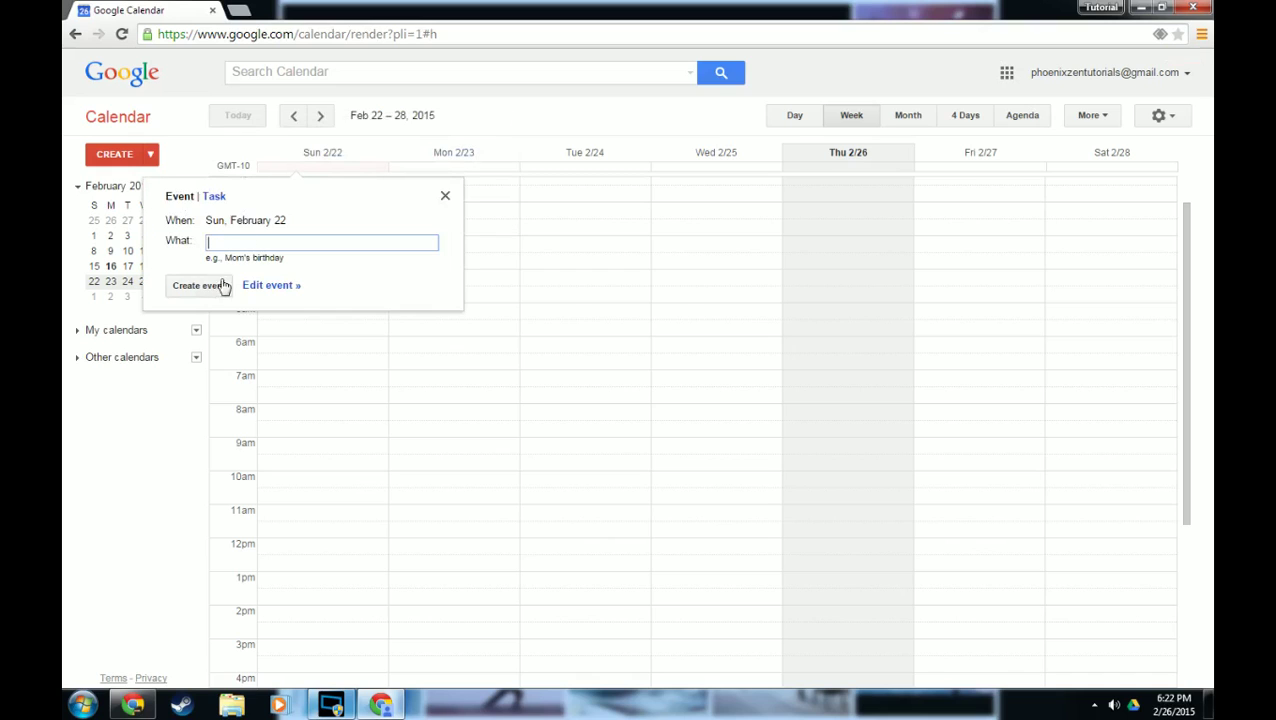
{"action": "type", "text": "test"}
{"action": "left_click", "coordinate": [199, 285]}
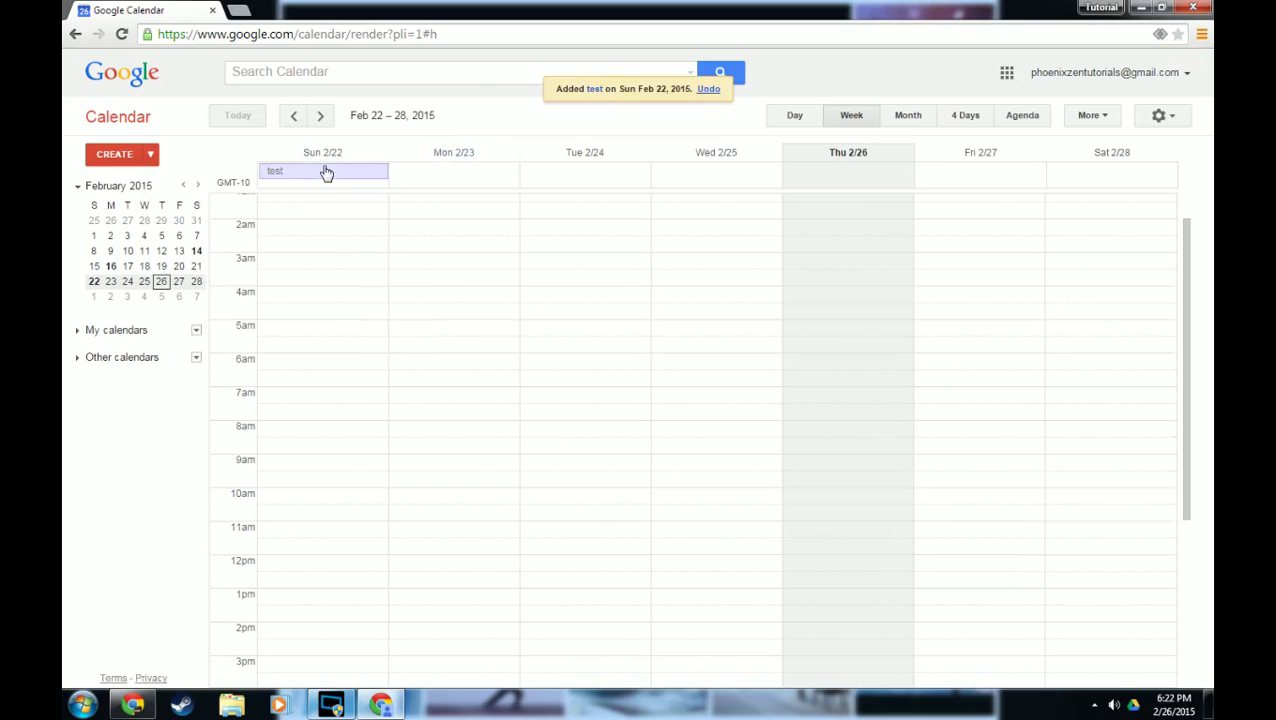
Step: View the "test" event's editing page and summary, and return to the week view
{"action": "left_click", "coordinate": [313, 174]}
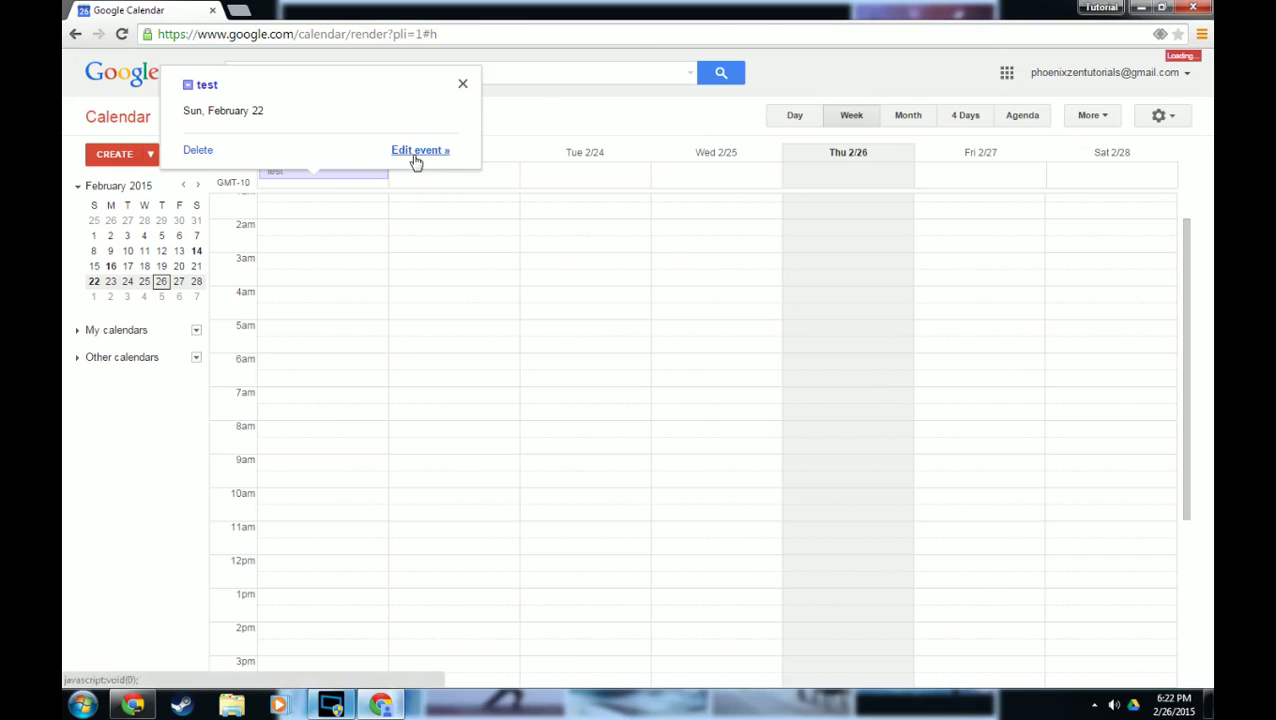
{"action": "left_click", "coordinate": [417, 155]}
{"action": "left_click", "coordinate": [182, 118]}
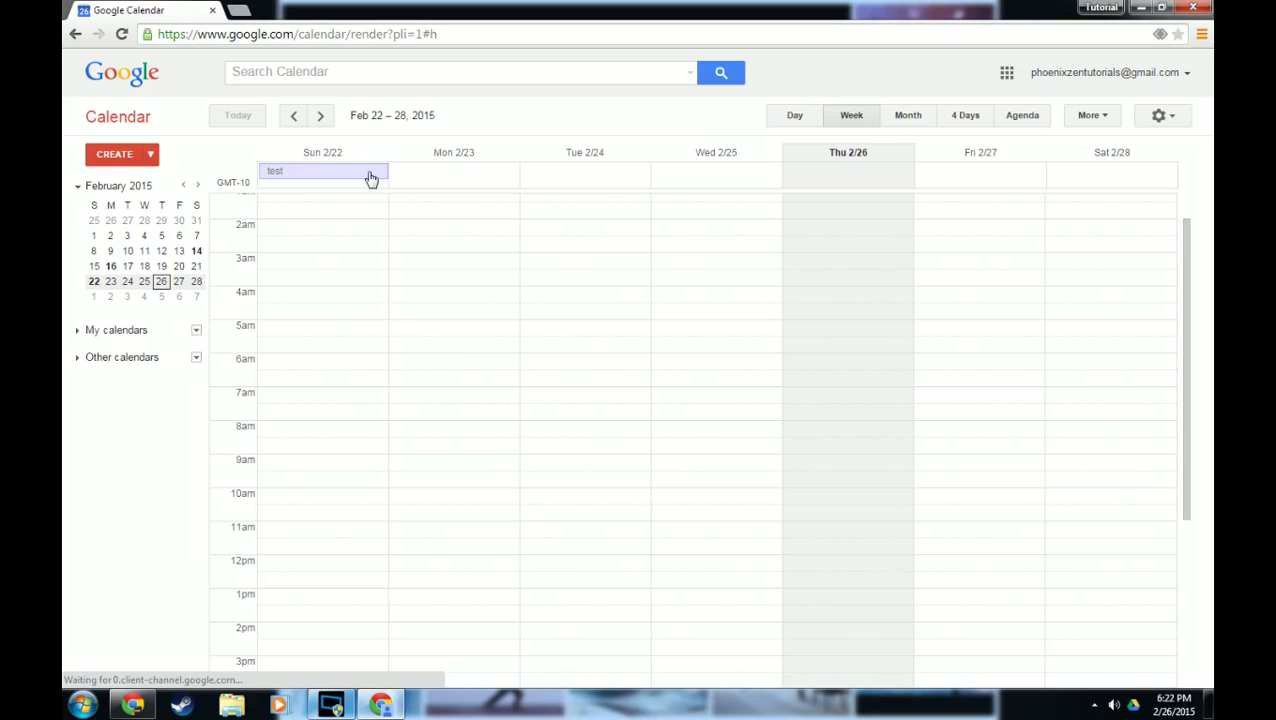
{"action": "left_click", "coordinate": [294, 177]}
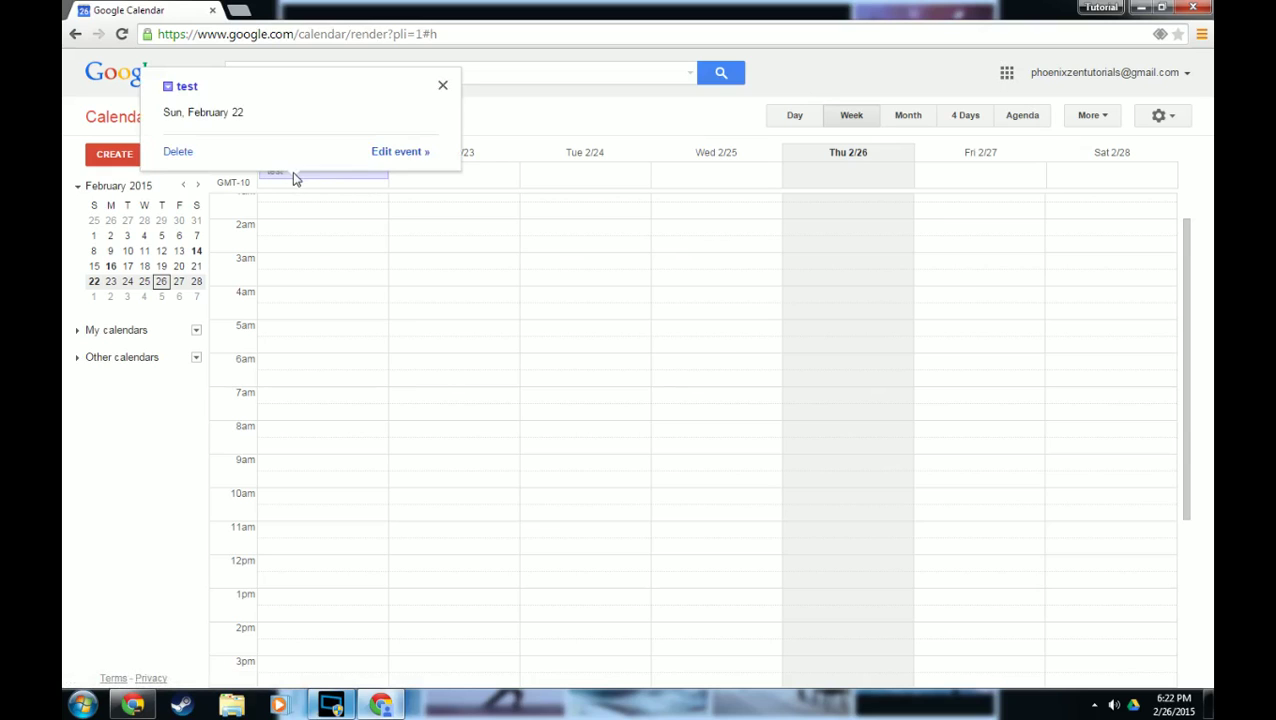
{"action": "left_click", "coordinate": [493, 128]}
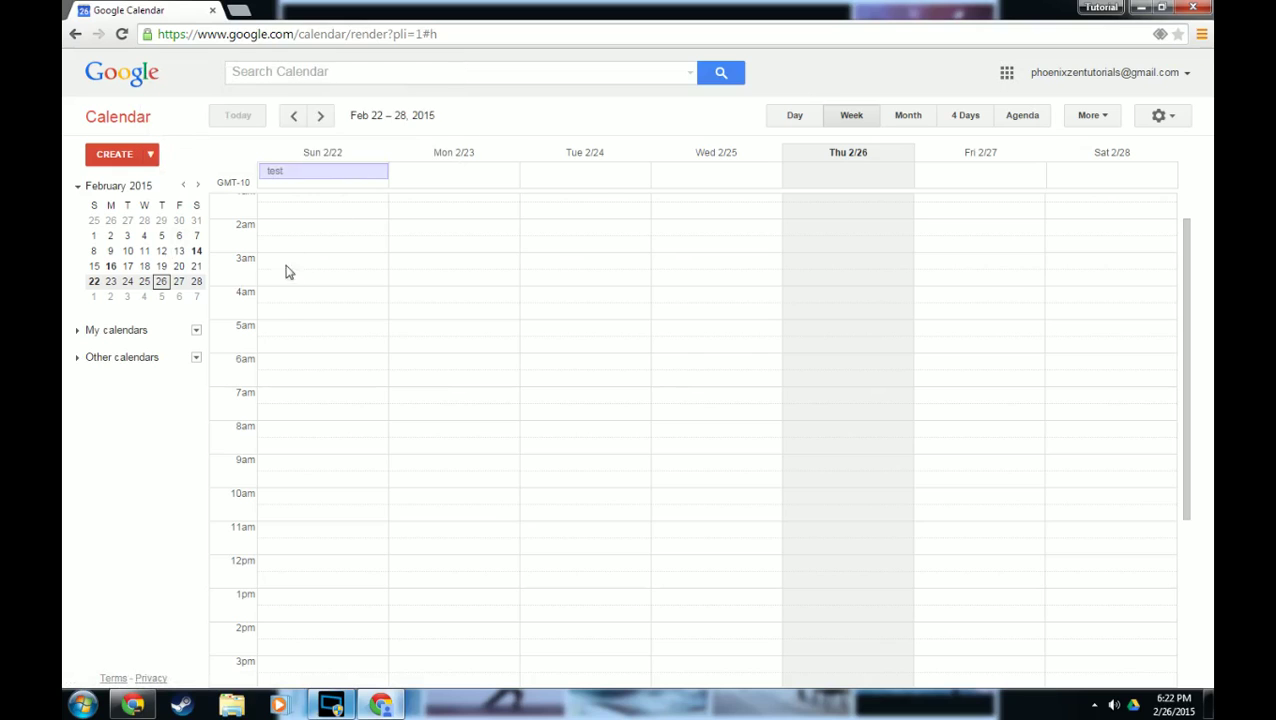
Step: Abandon the unnamed Sunday event drafts at 7am and 11am and go back from the calendar to Google Keep
{"action": "left_click", "coordinate": [287, 400]}
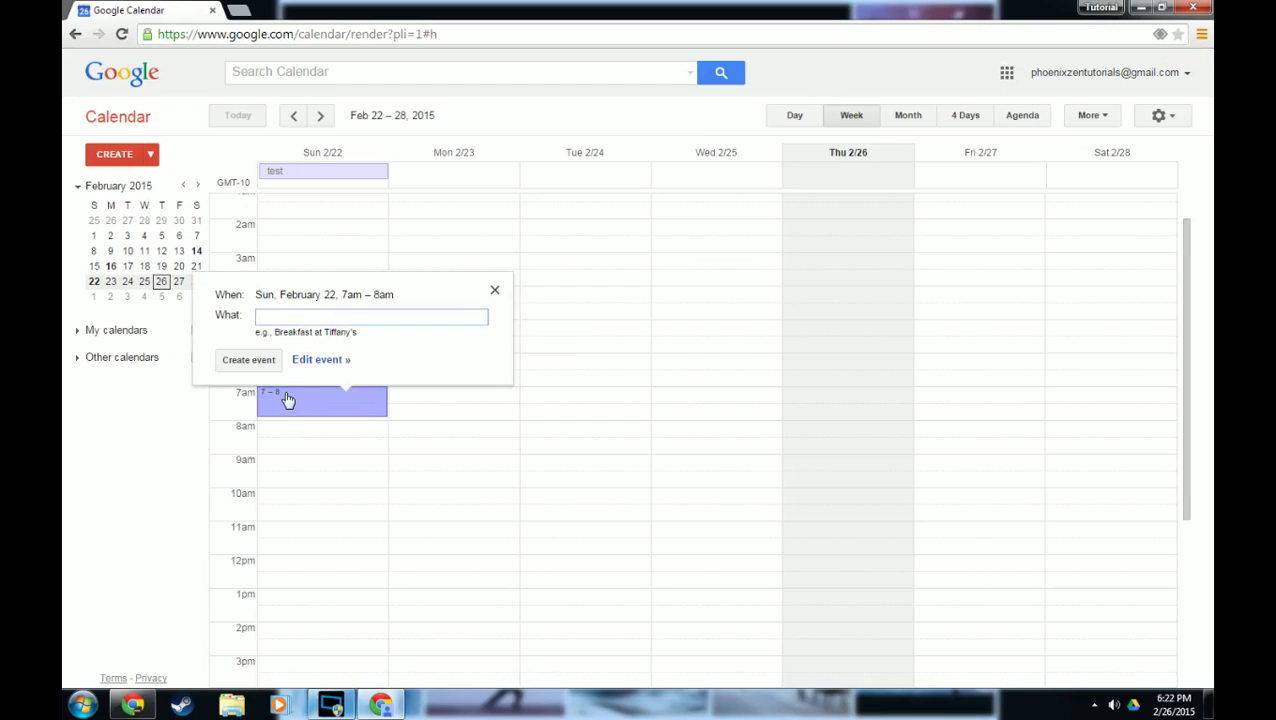
{"action": "left_click", "coordinate": [282, 536]}
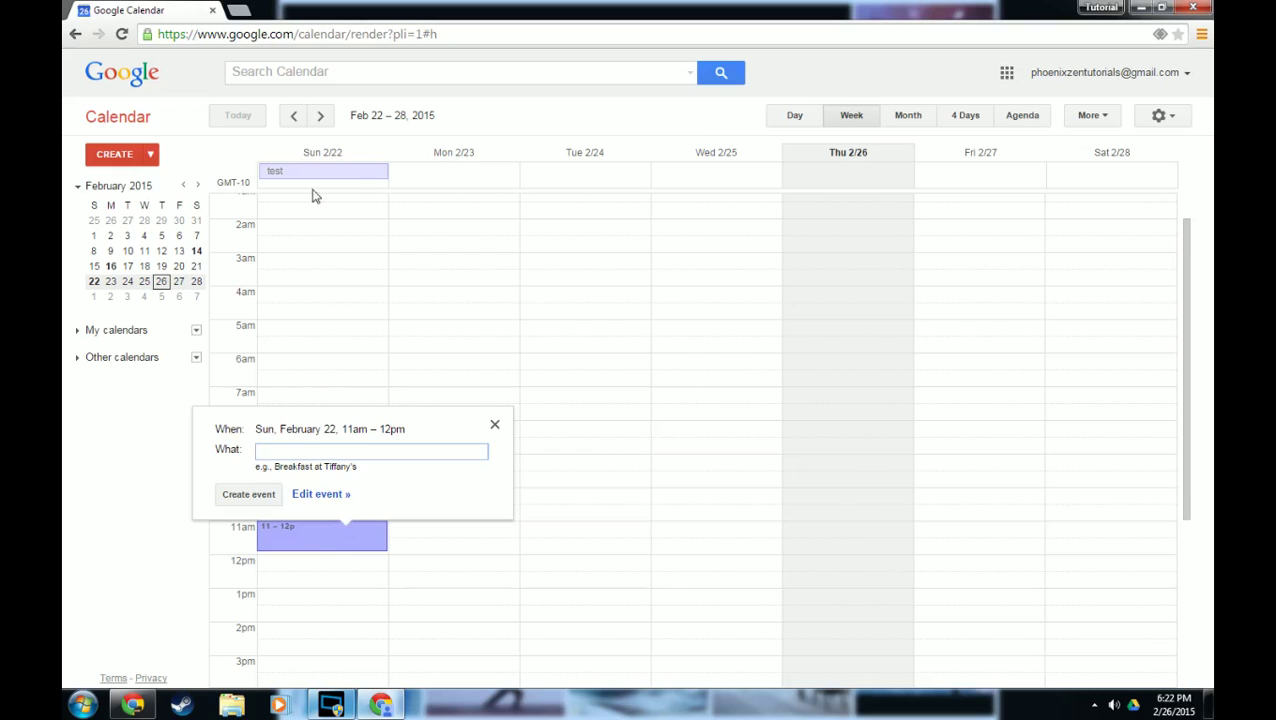
{"action": "left_click", "coordinate": [76, 34]}
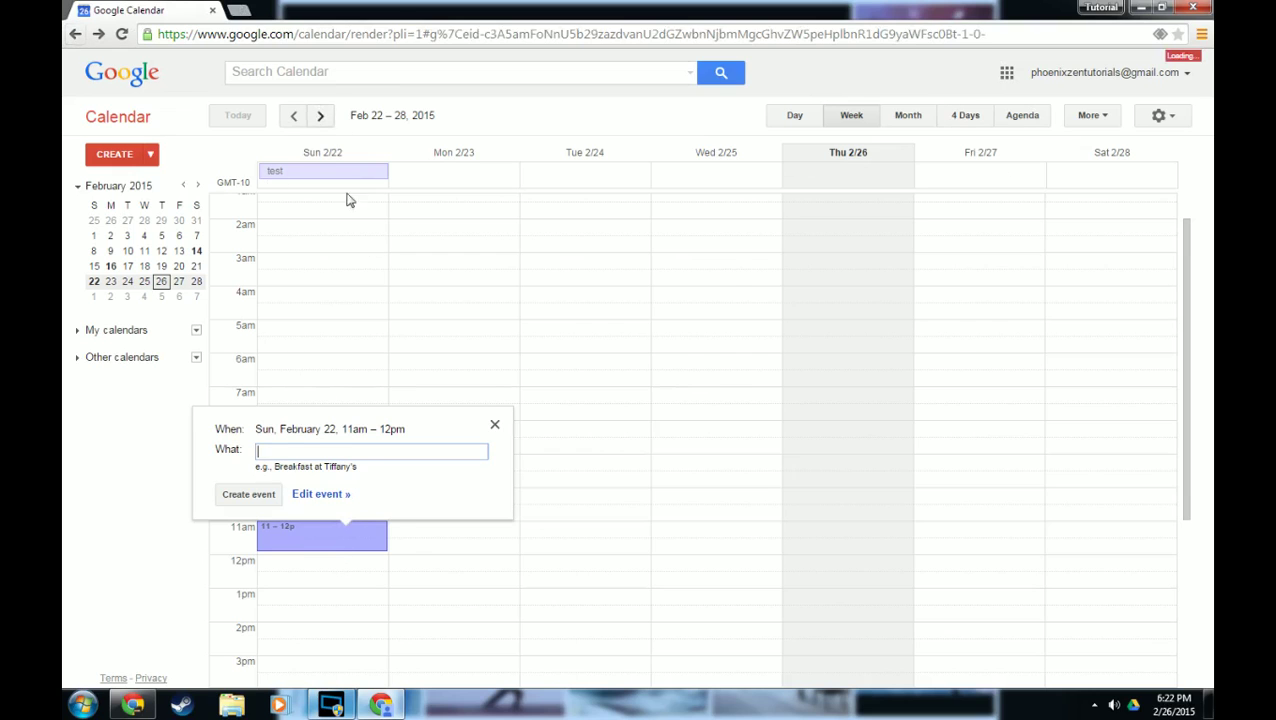
{"action": "left_click", "coordinate": [76, 34]}
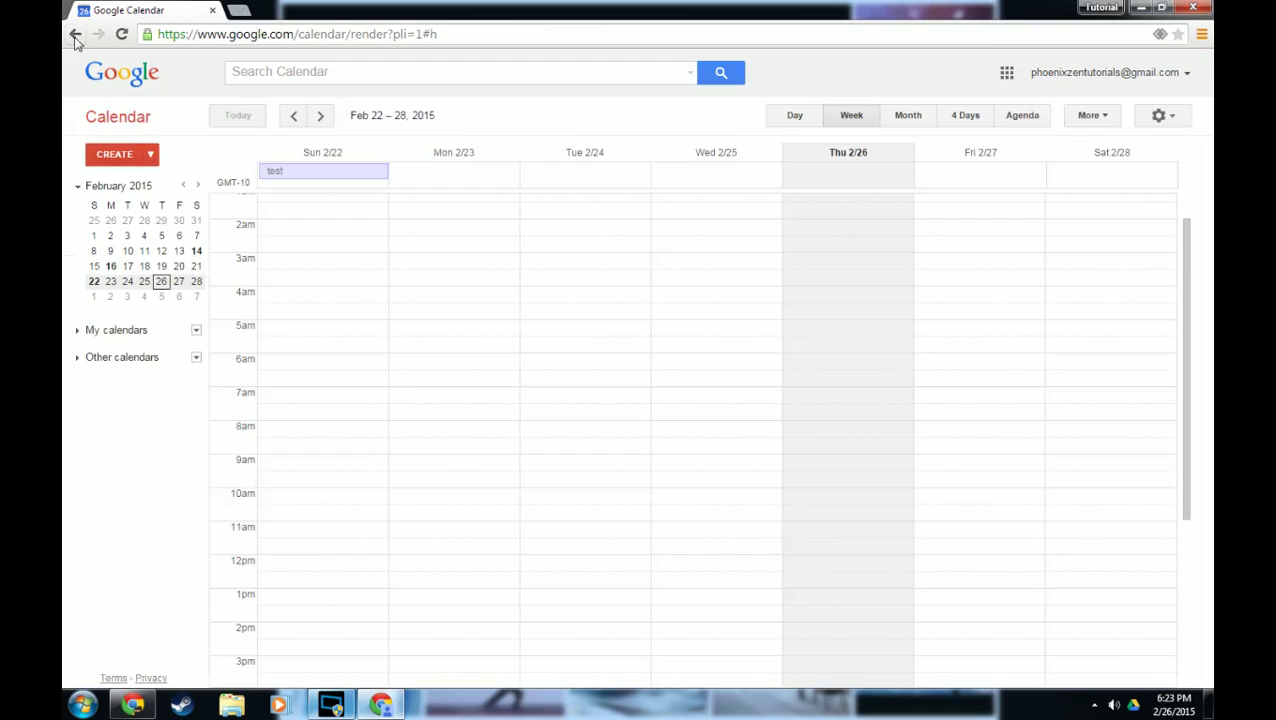
{"action": "right_click", "coordinate": [76, 38]}
{"action": "left_click", "coordinate": [95, 92]}
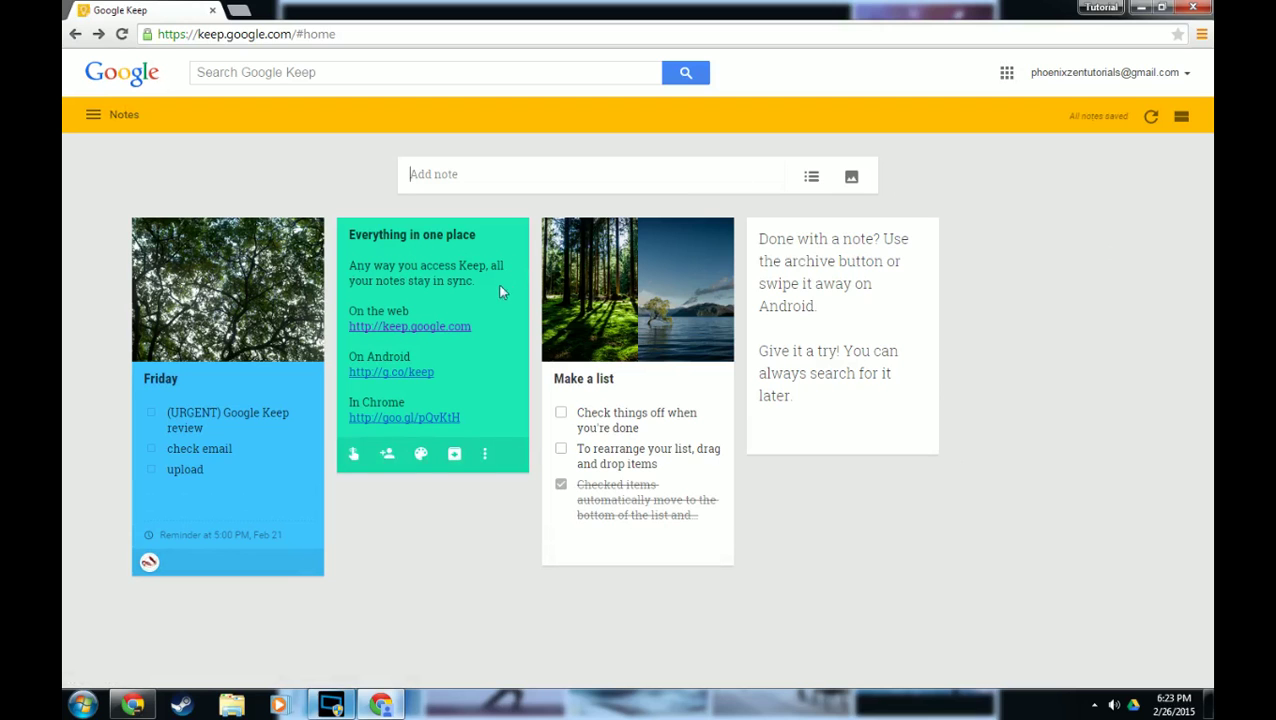
Step: Extend the Friday note's title to "Friday (2/26/15)", add the list item "etc." below "upload", and close the note
{"action": "left_click", "coordinate": [211, 400]}
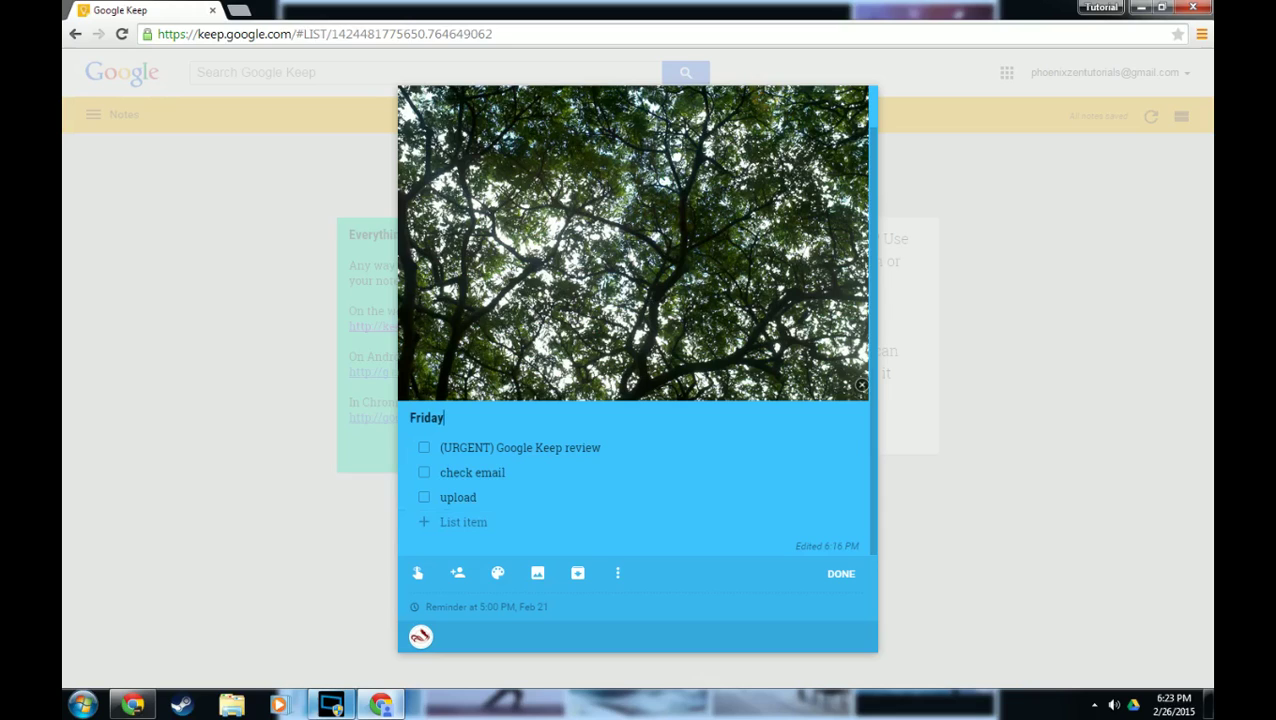
{"action": "type", "text": "(2/26/15)"}
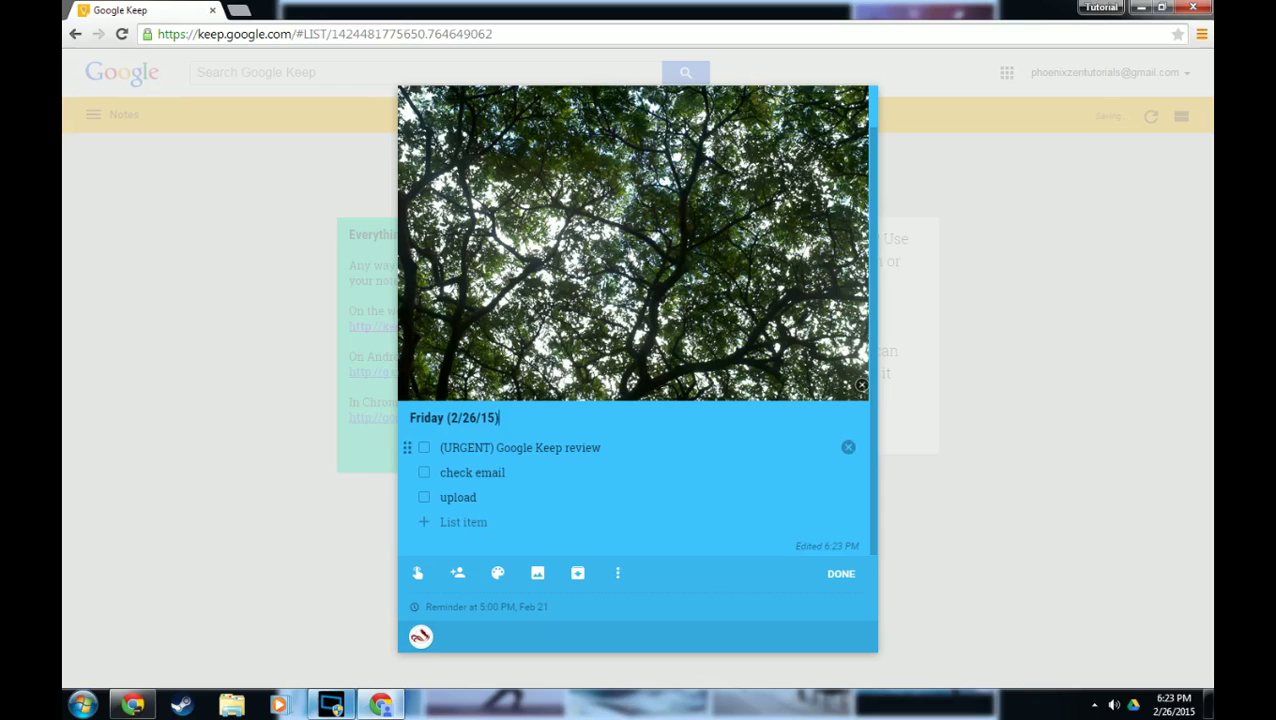
{"action": "left_click", "coordinate": [496, 448]}
{"action": "left_click", "coordinate": [603, 448]}
{"action": "left_click", "coordinate": [480, 497]}
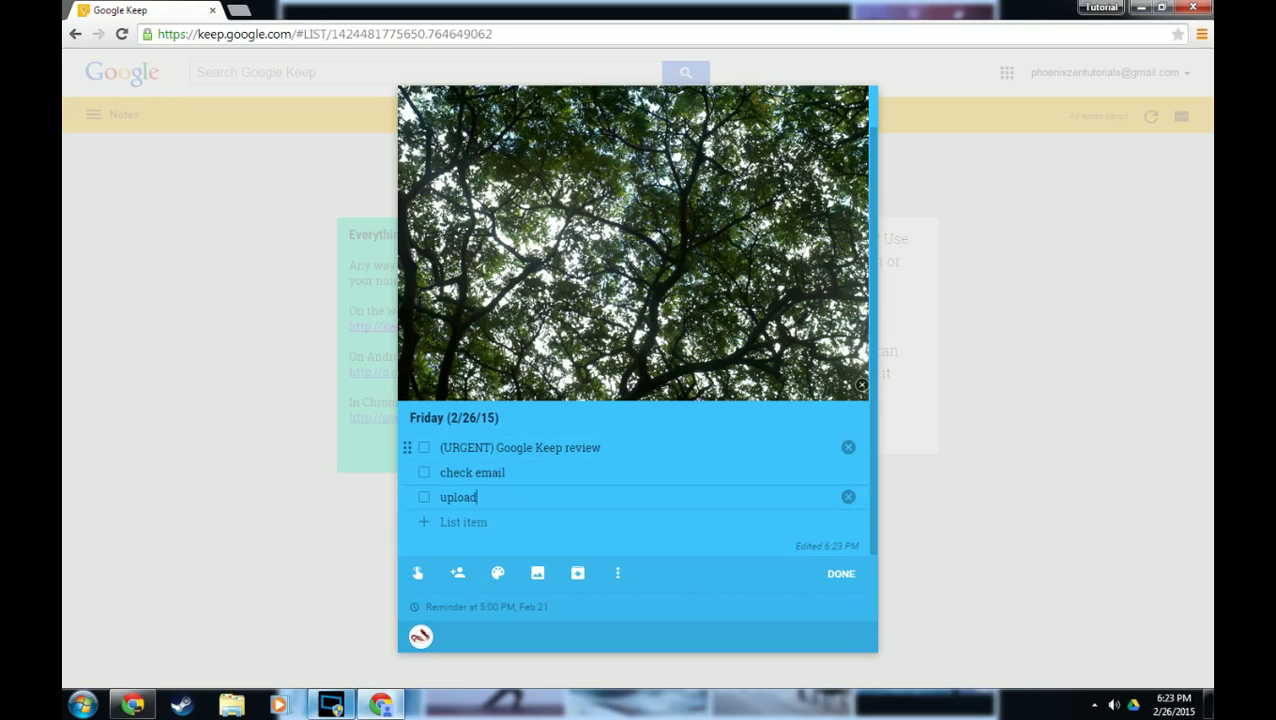
{"action": "key", "text": "Return"}
{"action": "type", "text": "etc."}
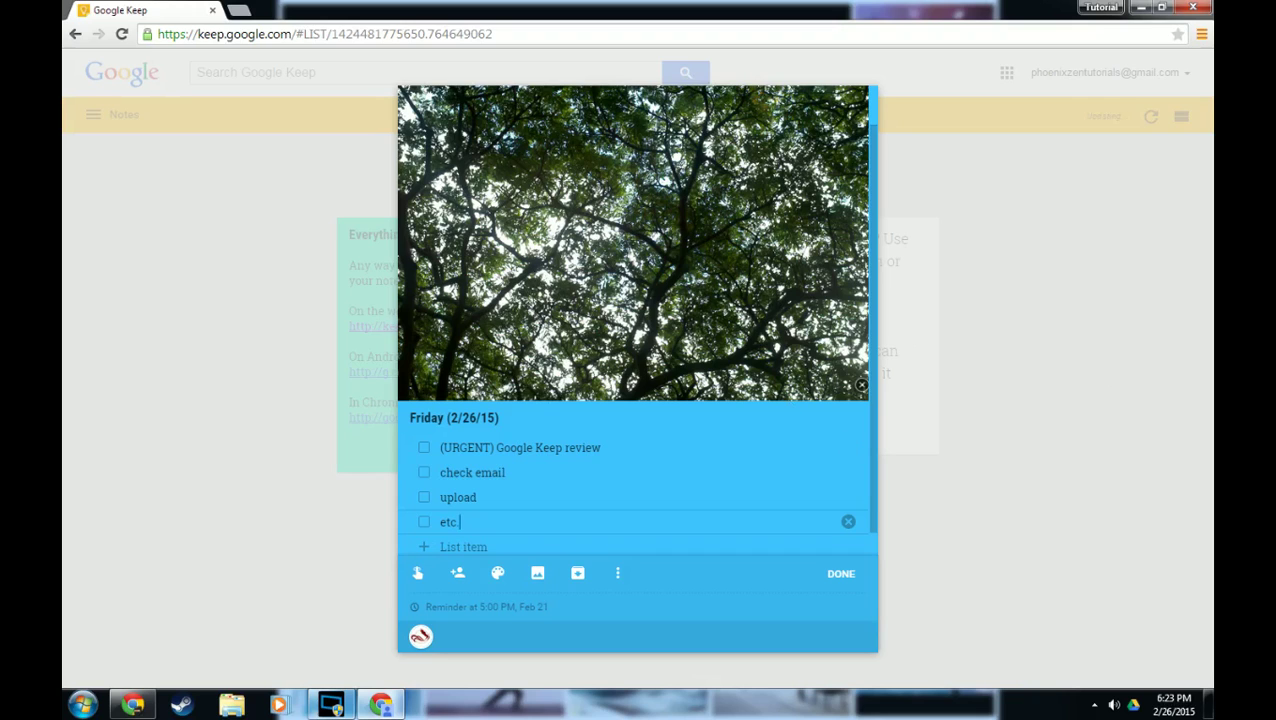
{"action": "left_click", "coordinate": [1010, 565]}
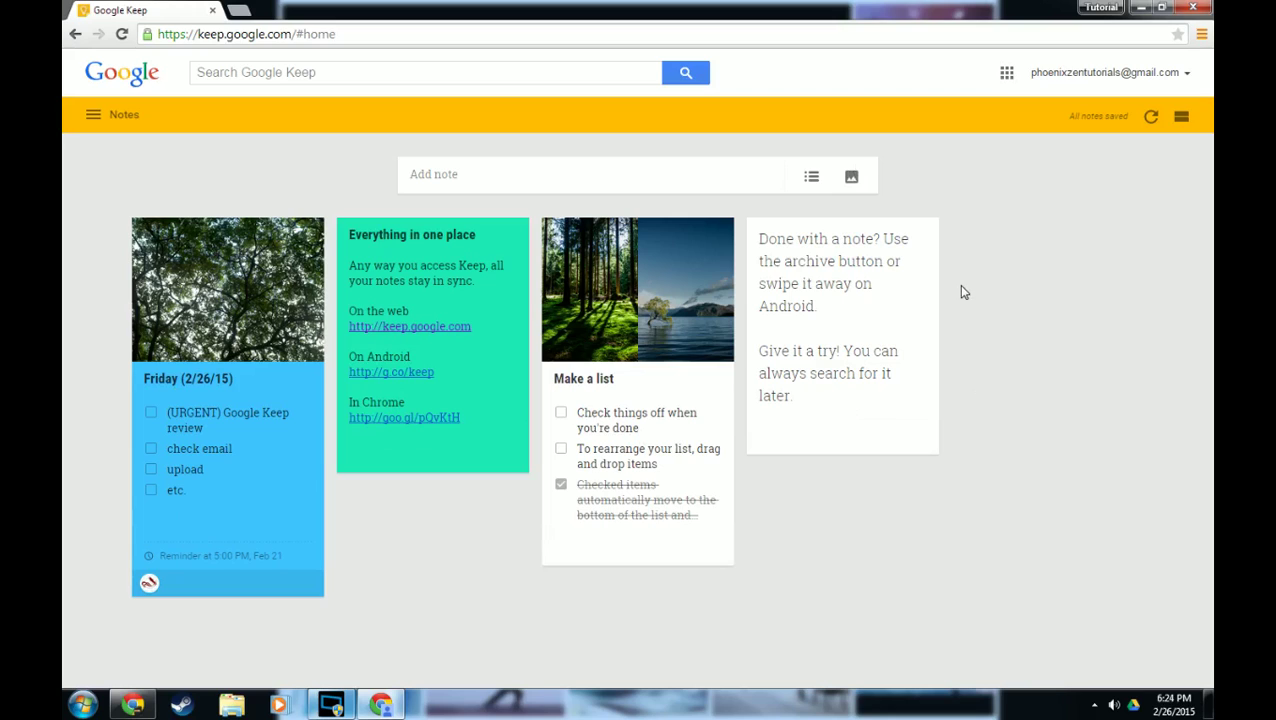
Step: Make a copy of the "Done with a note?" note and delete the duplicate
{"action": "mouse_move", "coordinate": [874, 316]}
{"action": "mouse_move", "coordinate": [880, 352]}
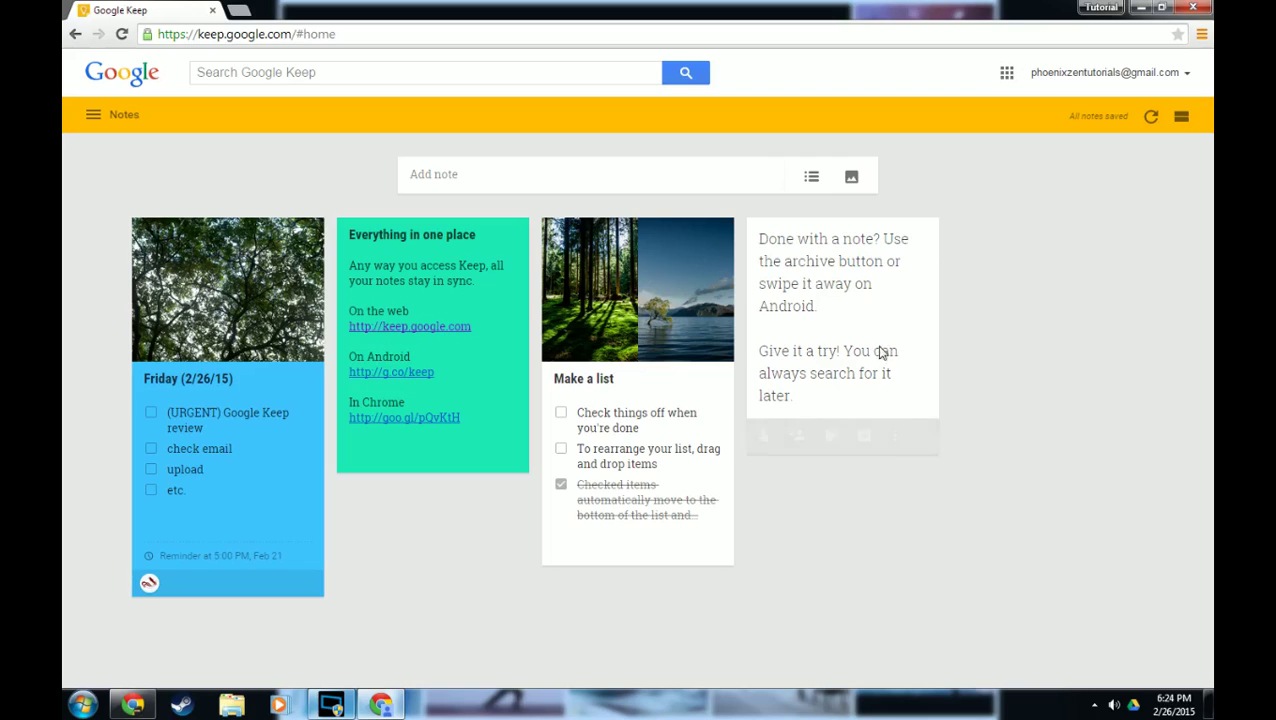
{"action": "left_click", "coordinate": [895, 440]}
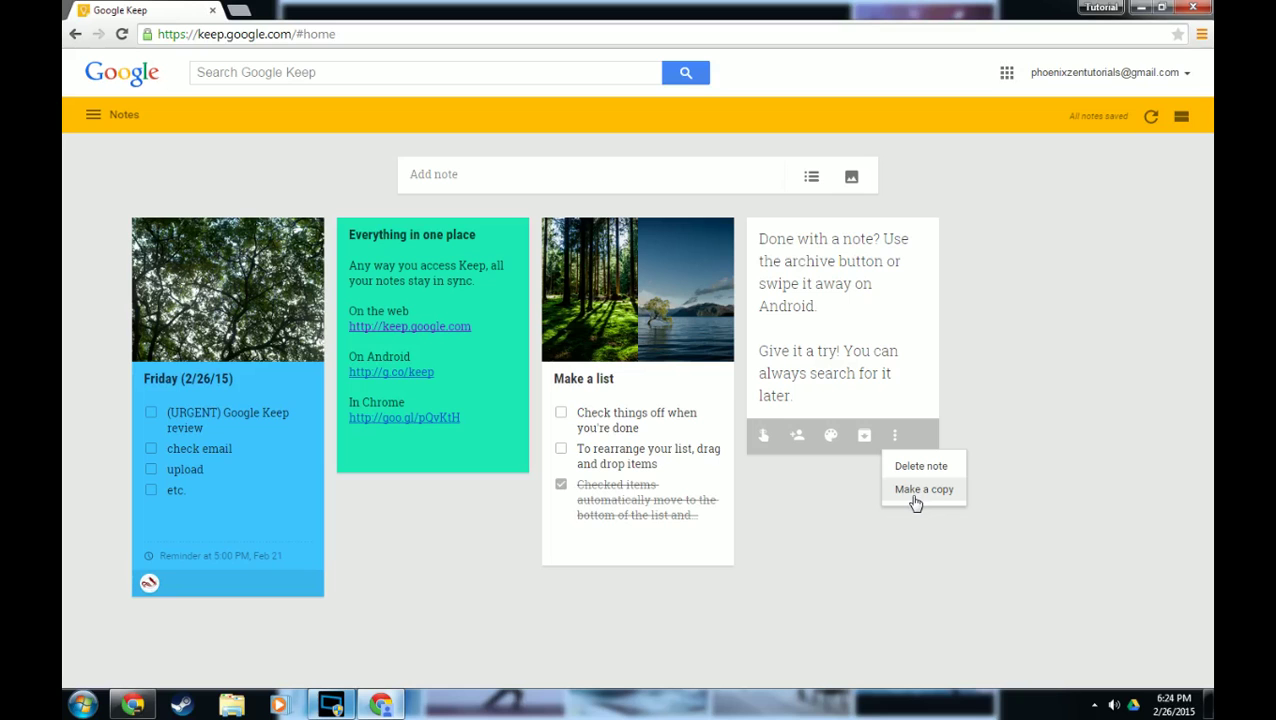
{"action": "left_click", "coordinate": [915, 495]}
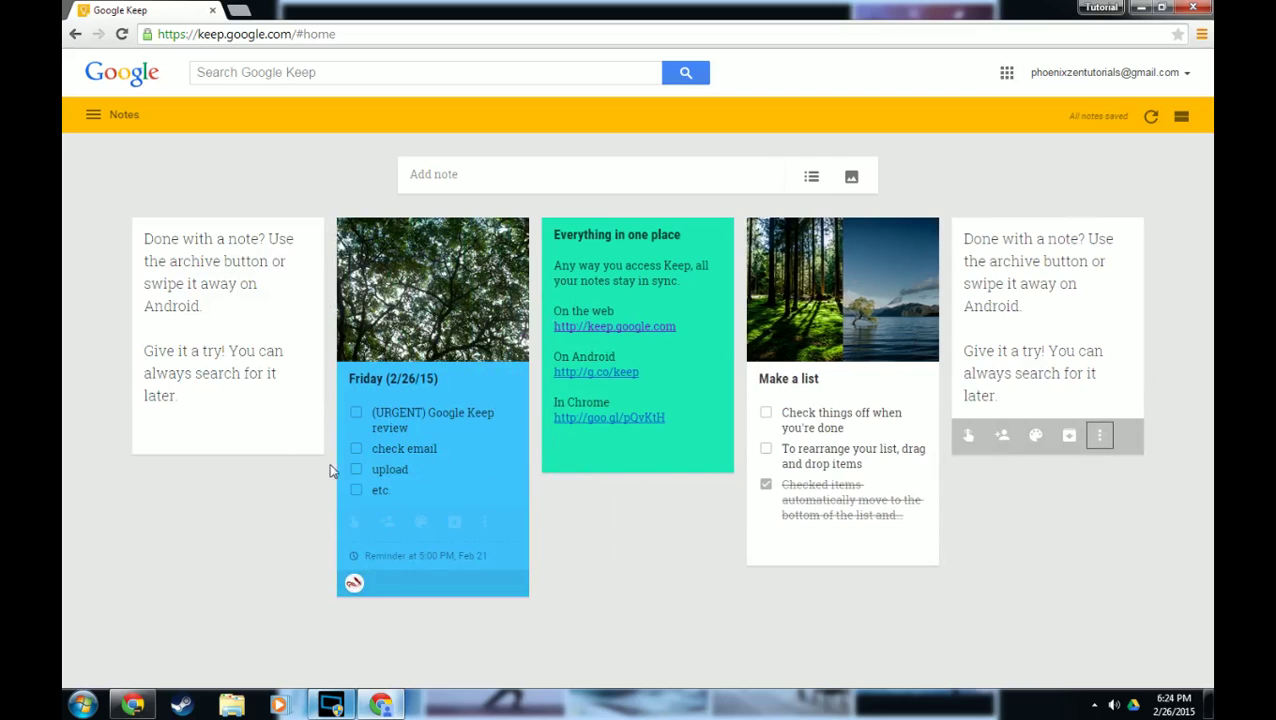
{"action": "left_click", "coordinate": [281, 447]}
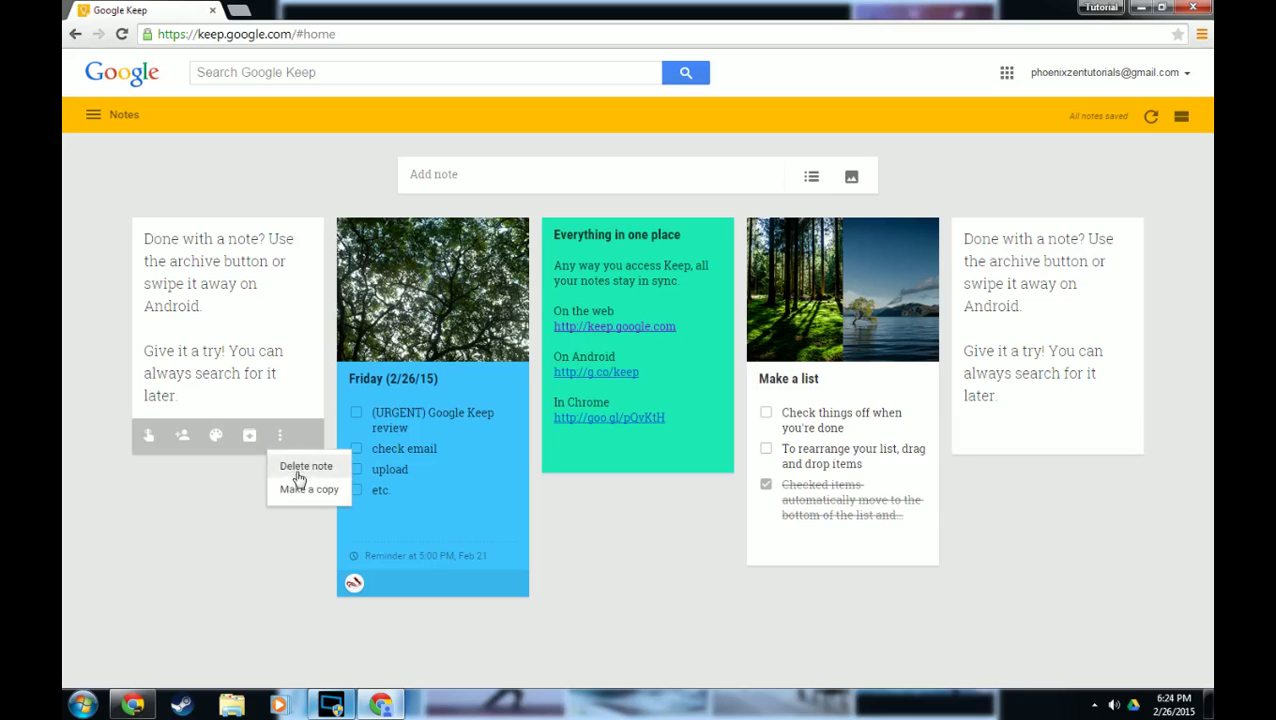
{"action": "left_click", "coordinate": [294, 472]}
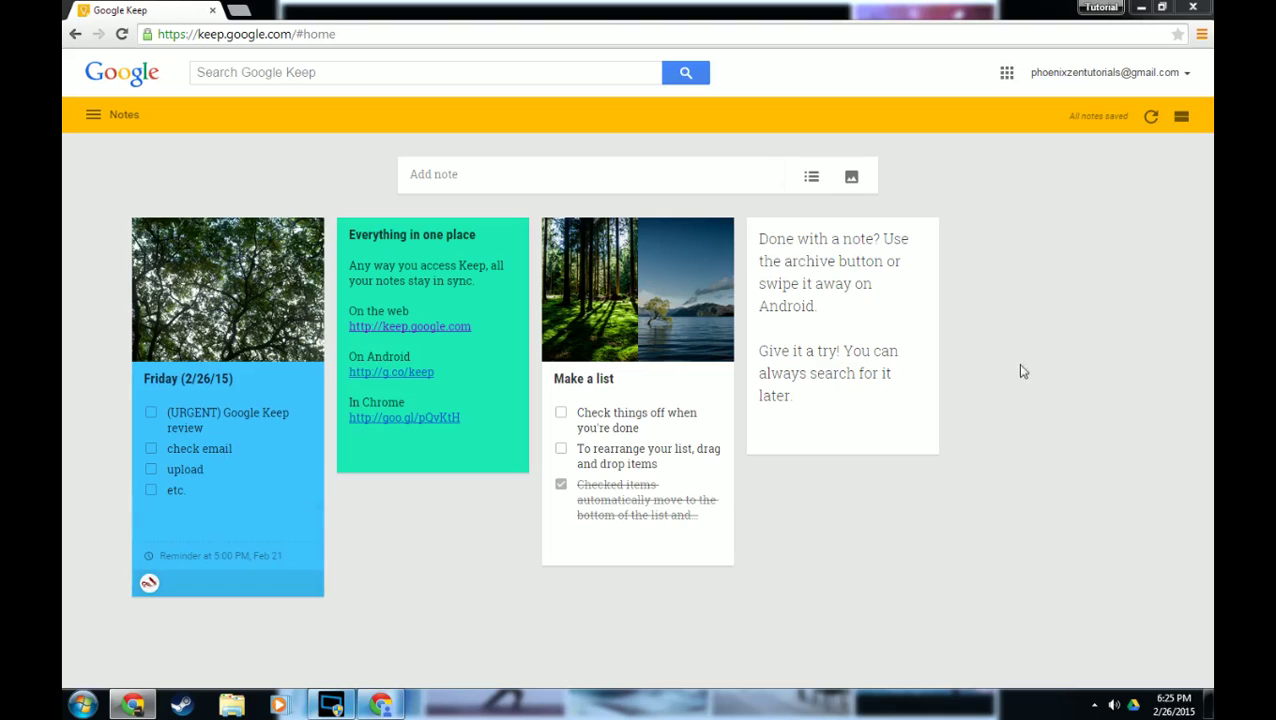
Step: Delete the forest and lake images from the "Make a list" note and close the note
{"action": "mouse_move", "coordinate": [754, 441]}
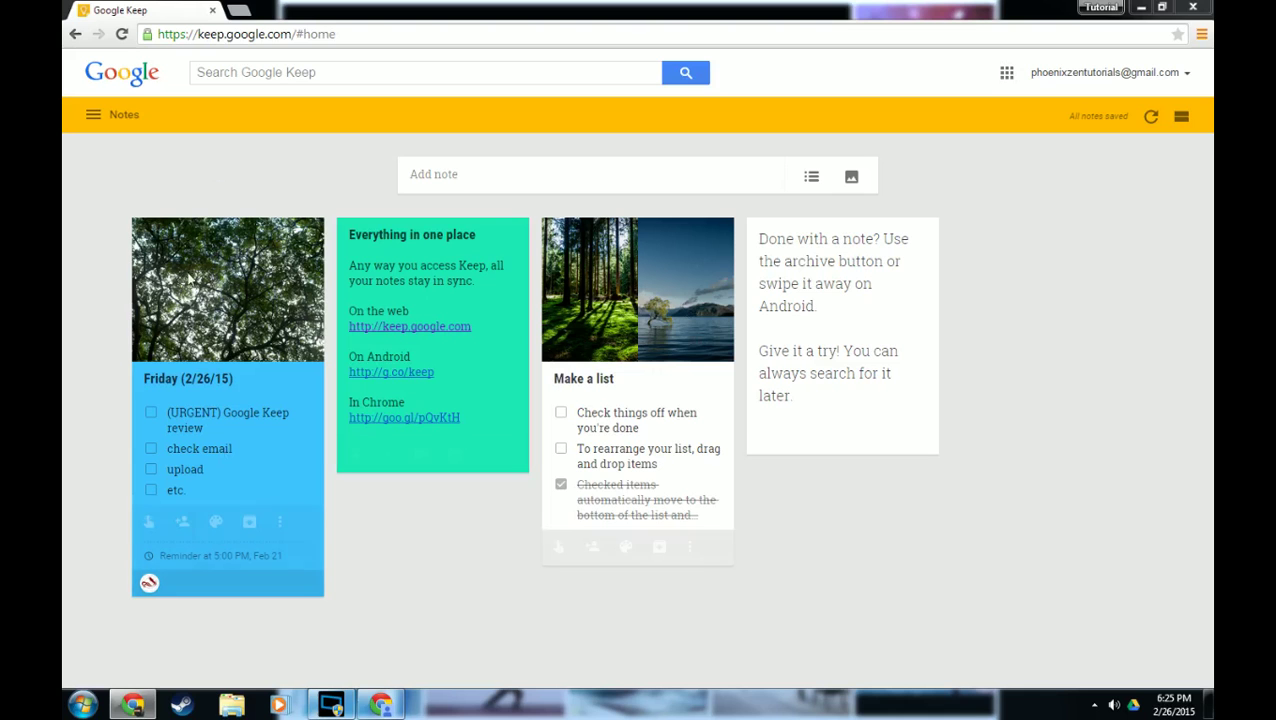
{"action": "left_click", "coordinate": [612, 292]}
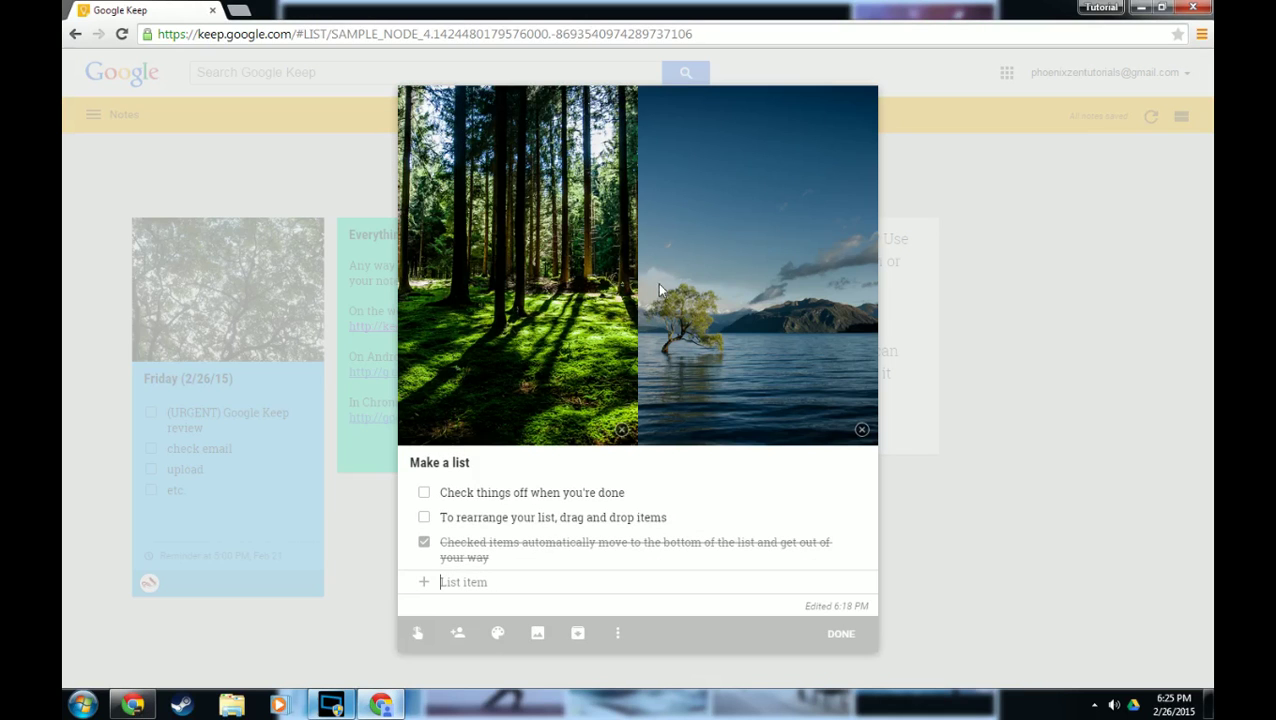
{"action": "left_click", "coordinate": [622, 431]}
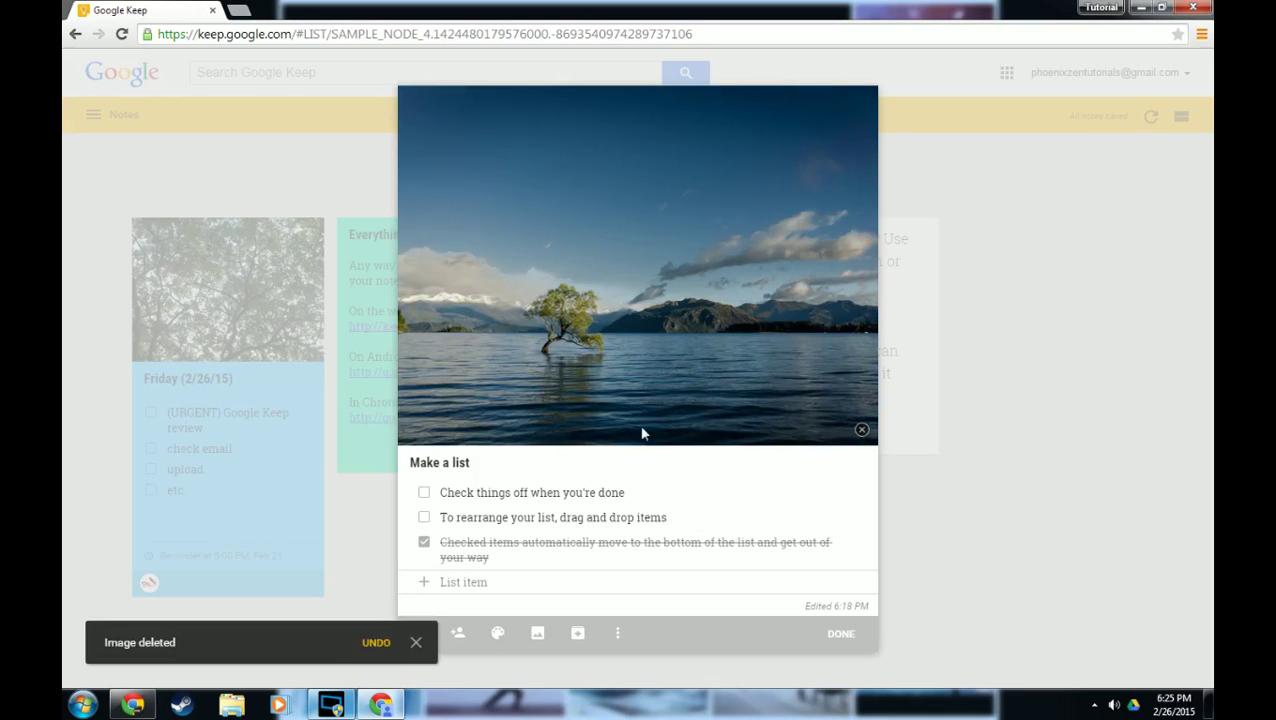
{"action": "left_click", "coordinate": [861, 430]}
{"action": "left_click", "coordinate": [1043, 424]}
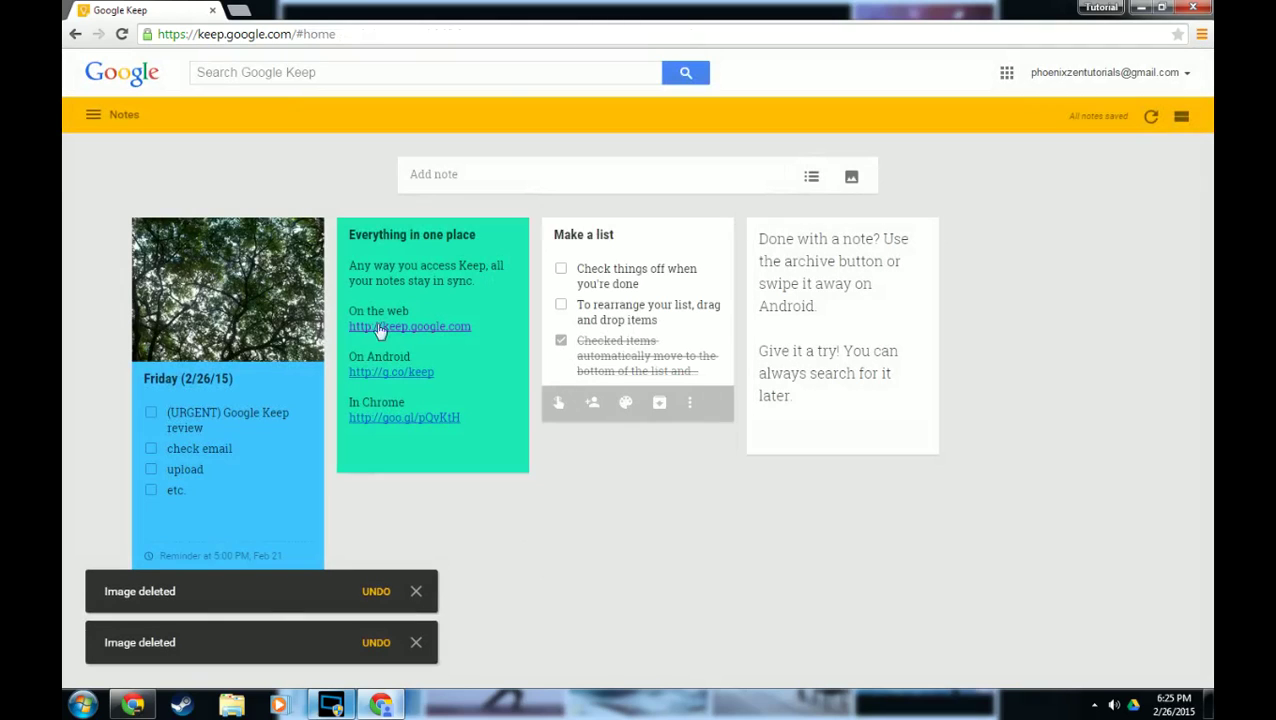
Step: Delete the tree image from the "Friday (2/26/15)" note
{"action": "left_click_drag", "start_coordinate": [214, 292], "coordinate": [211, 291]}
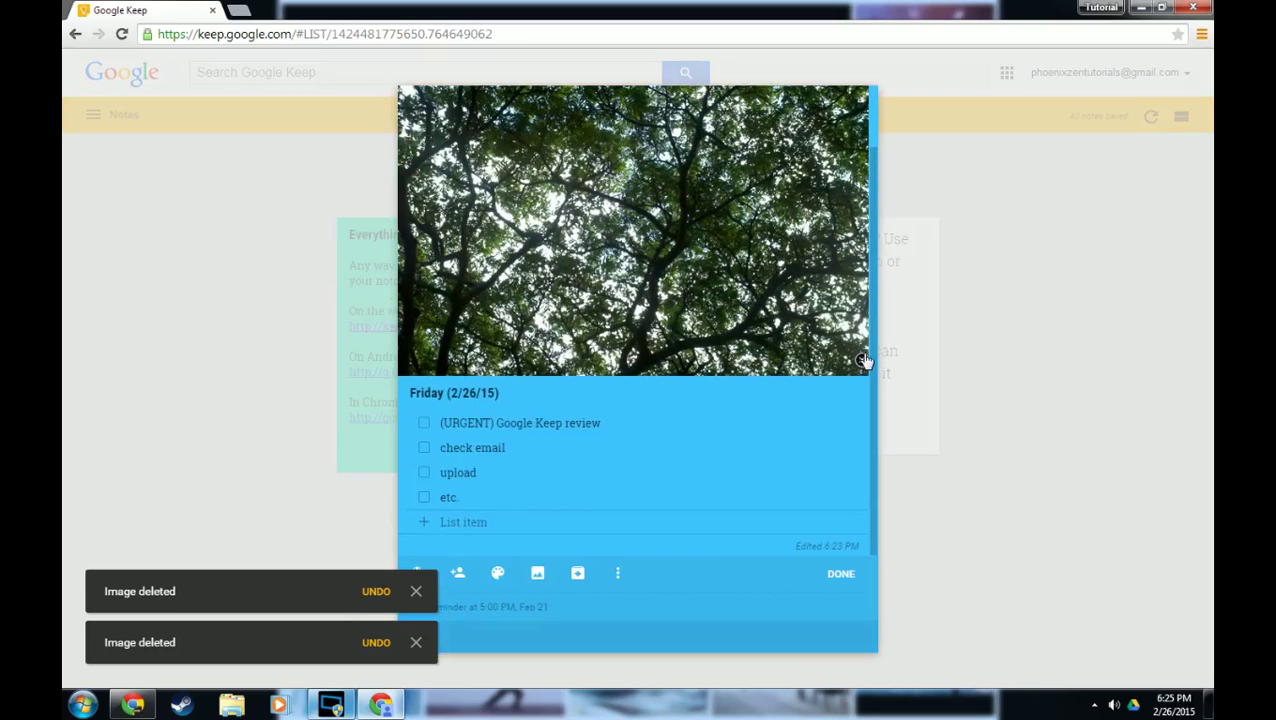
{"action": "left_click", "coordinate": [860, 363]}
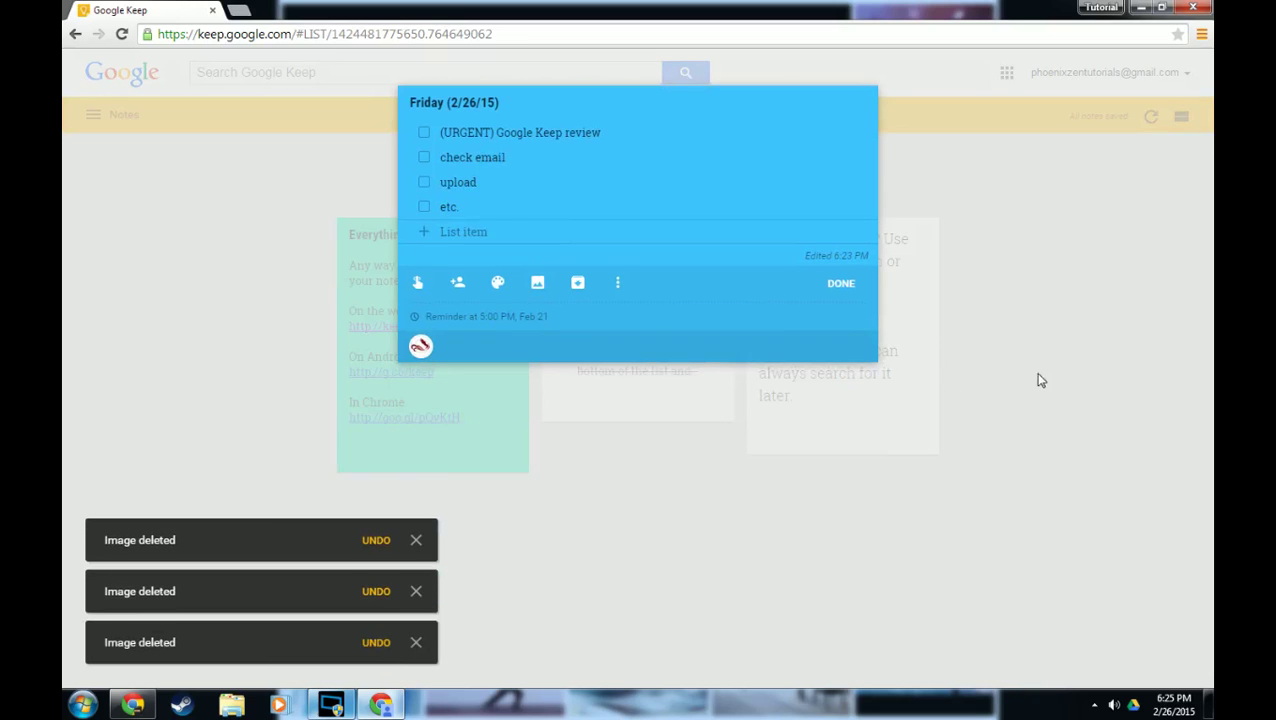
{"action": "mouse_move", "coordinate": [407, 206]}
{"action": "left_mouse_down"}
{"action": "mouse_move", "coordinate": [407, 137]}
{"action": "mouse_move", "coordinate": [410, 194]}
{"action": "mouse_move", "coordinate": [425, 207]}
{"action": "left_mouse_up"}
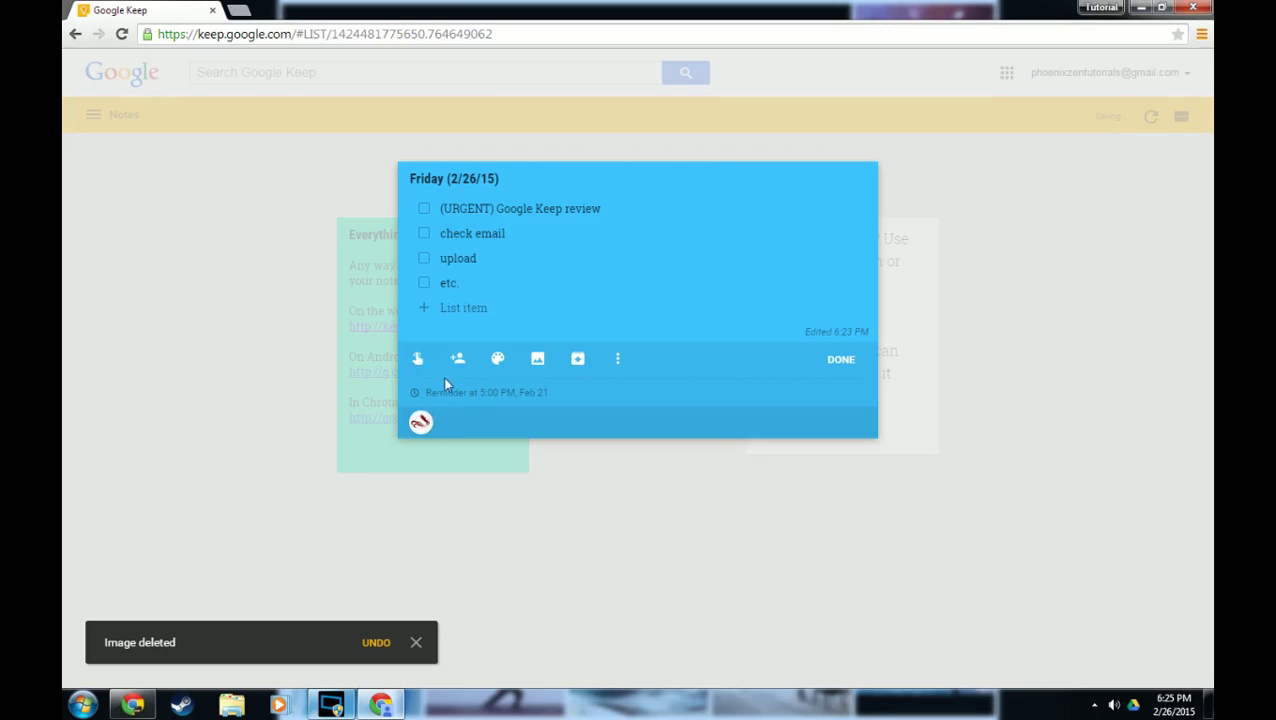
Step: Review who the Friday note is shared with, save the sharing list as it is, and close the note
{"action": "left_click", "coordinate": [419, 425]}
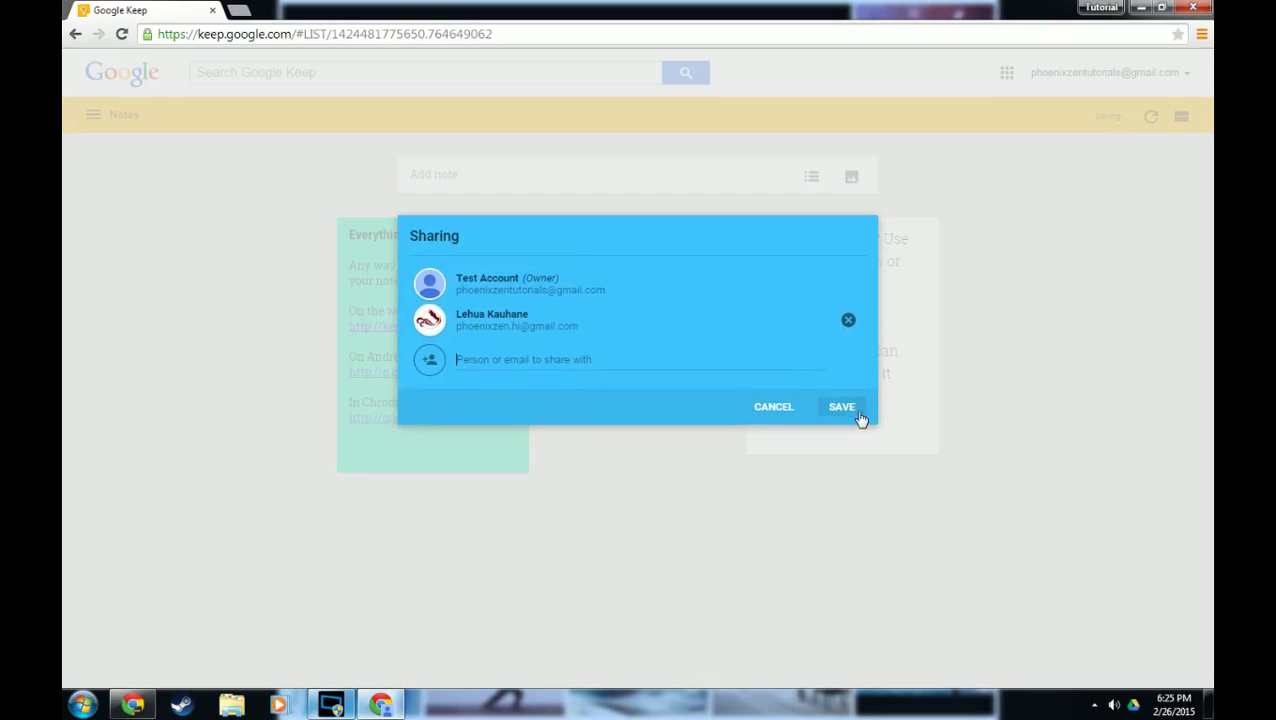
{"action": "left_click", "coordinate": [836, 418]}
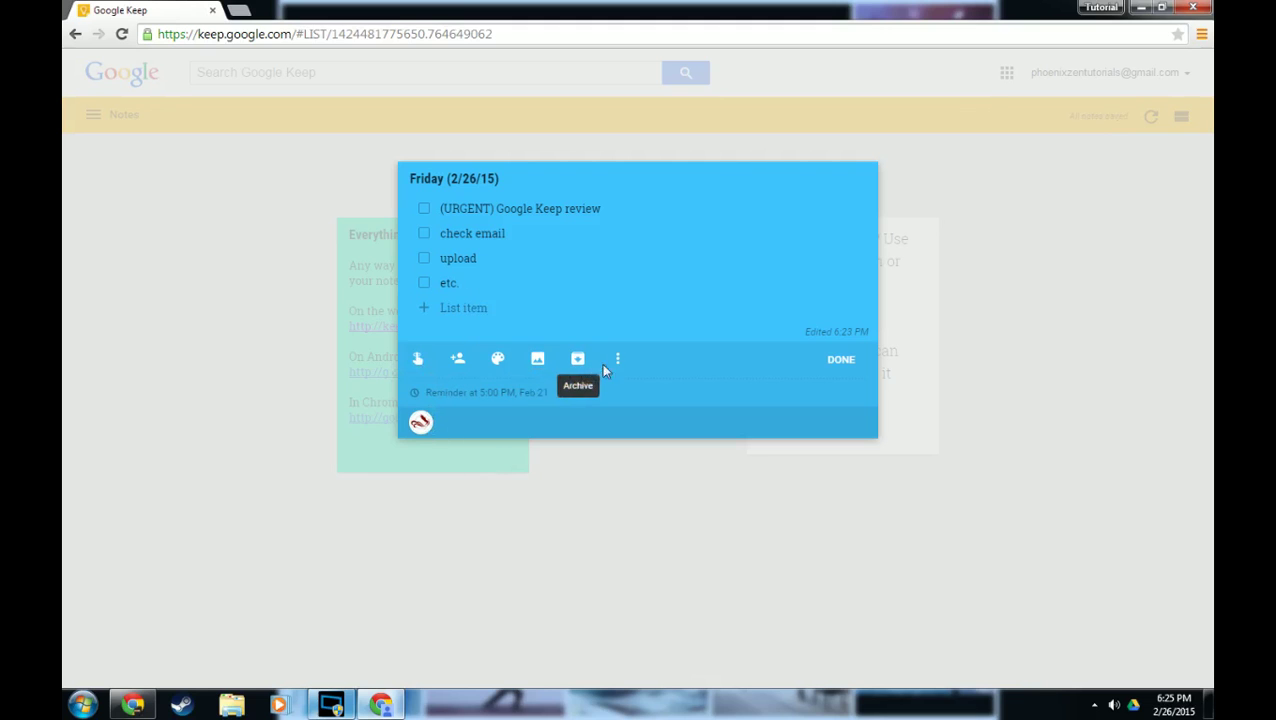
{"action": "left_click", "coordinate": [842, 361]}
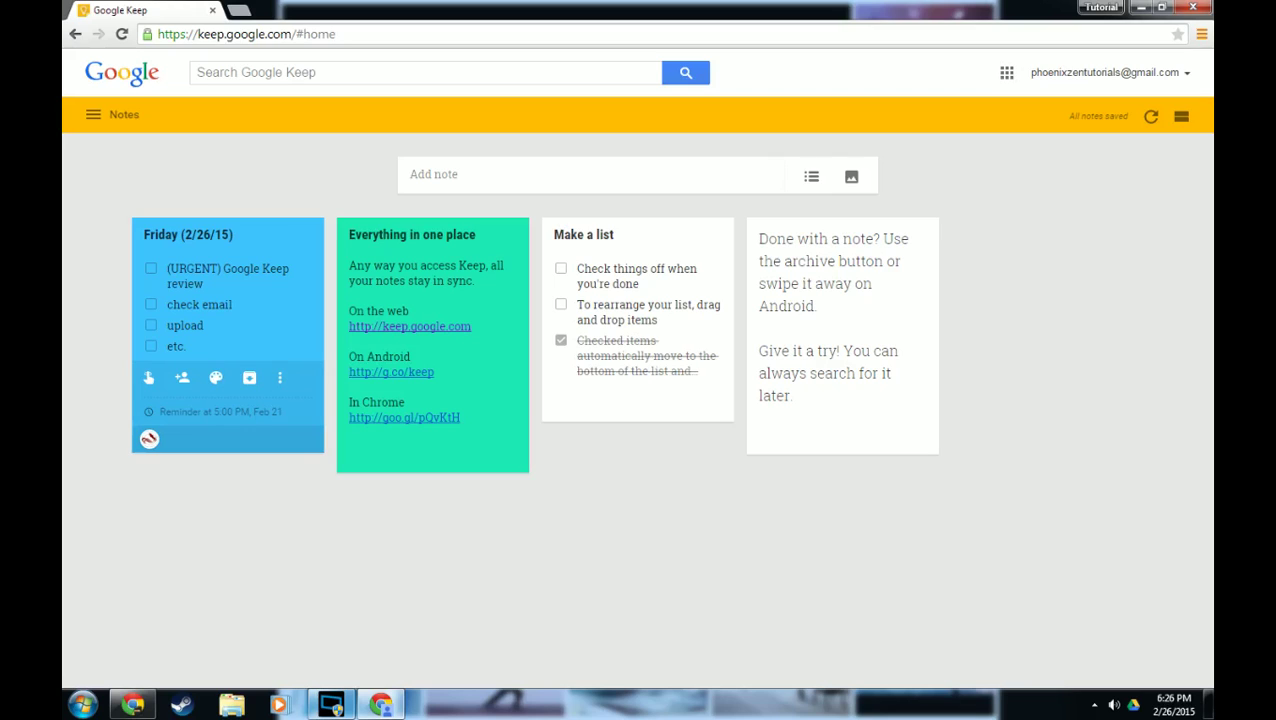
Step: View the note search's type and colour filters and leave the search without choosing one
{"action": "left_click", "coordinate": [425, 73]}
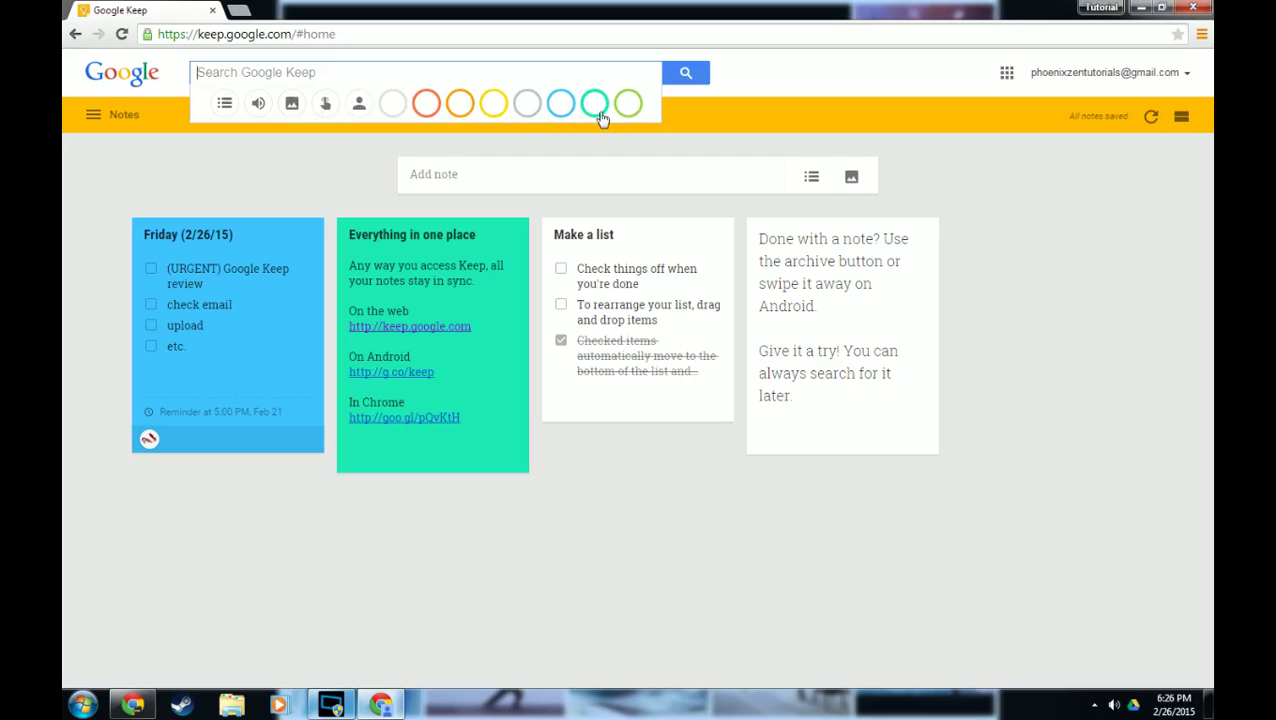
{"action": "left_click", "coordinate": [213, 157]}
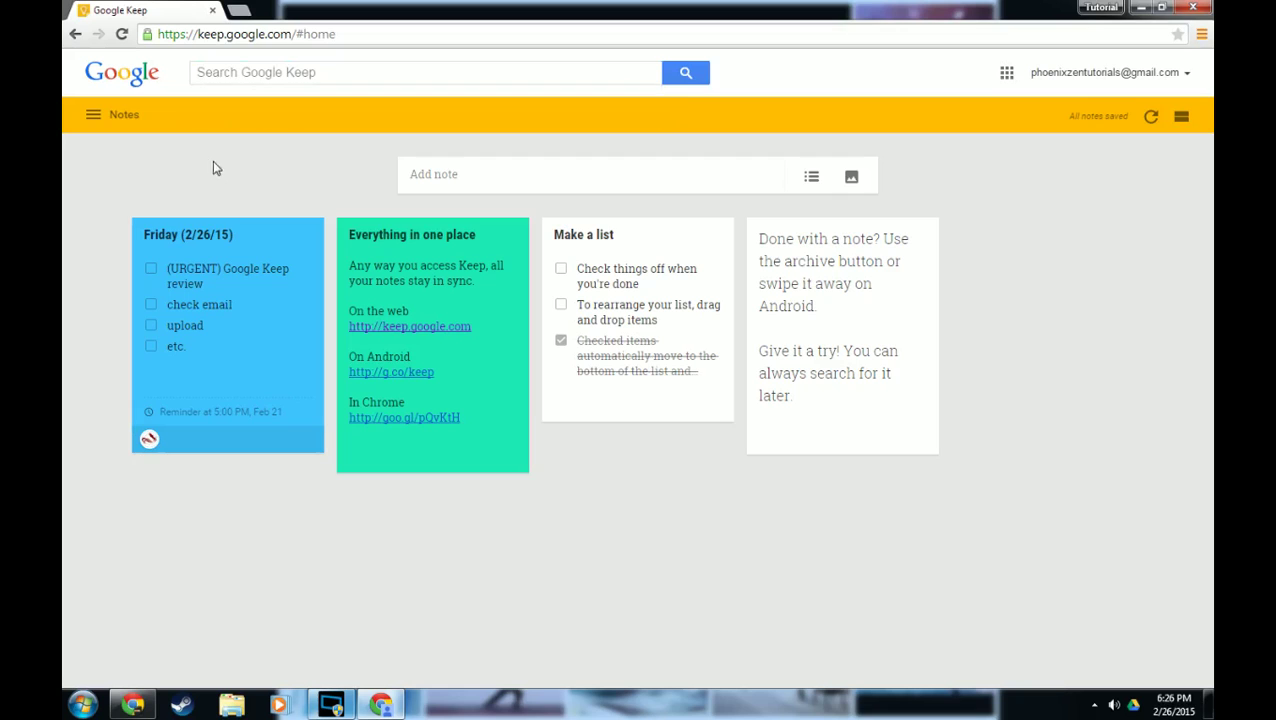
{"action": "mouse_move", "coordinate": [285, 407]}
{"action": "mouse_move", "coordinate": [524, 454]}
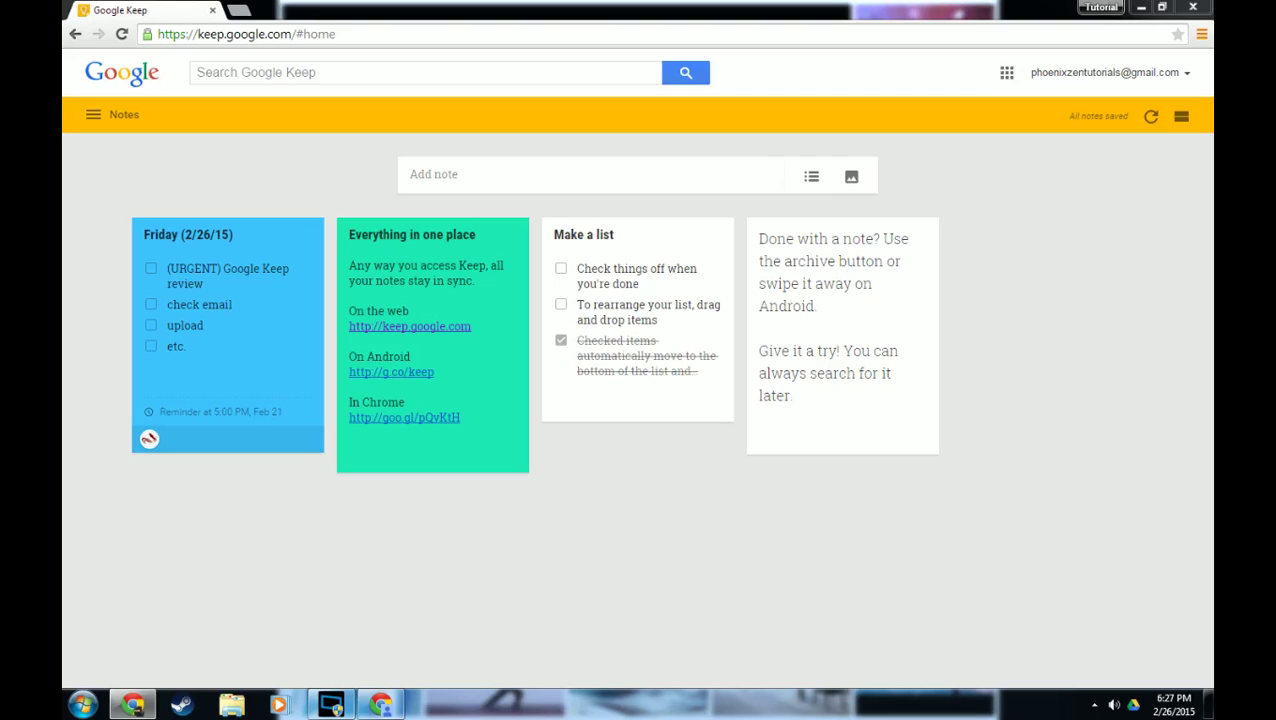
{"action": "right_click", "coordinate": [427, 252]}
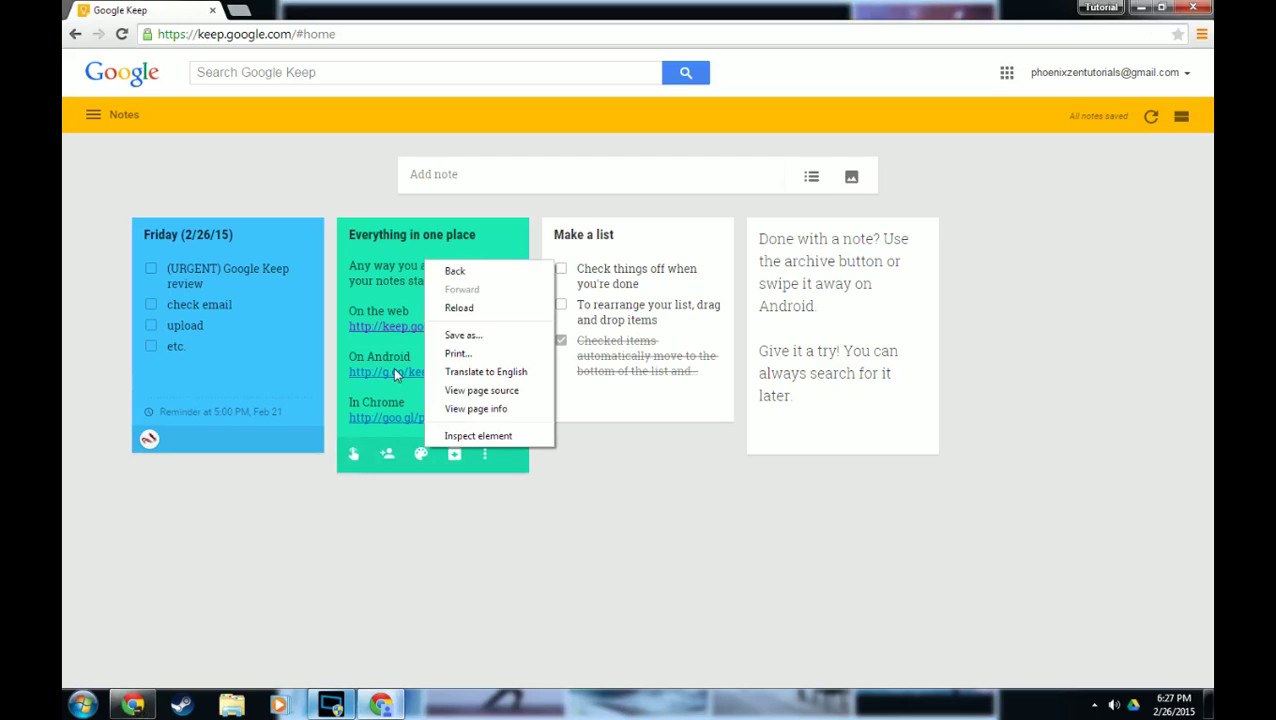
{"action": "left_click", "coordinate": [330, 204]}
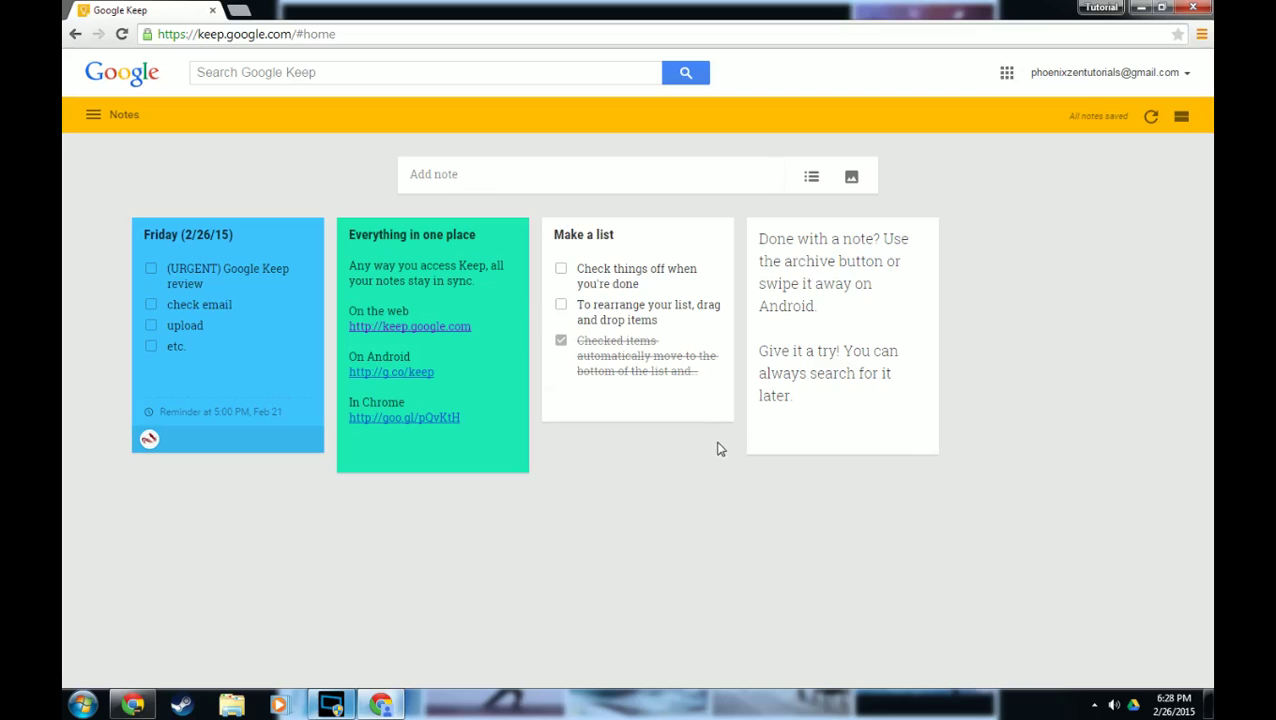
{"action": "mouse_move", "coordinate": [729, 426]}
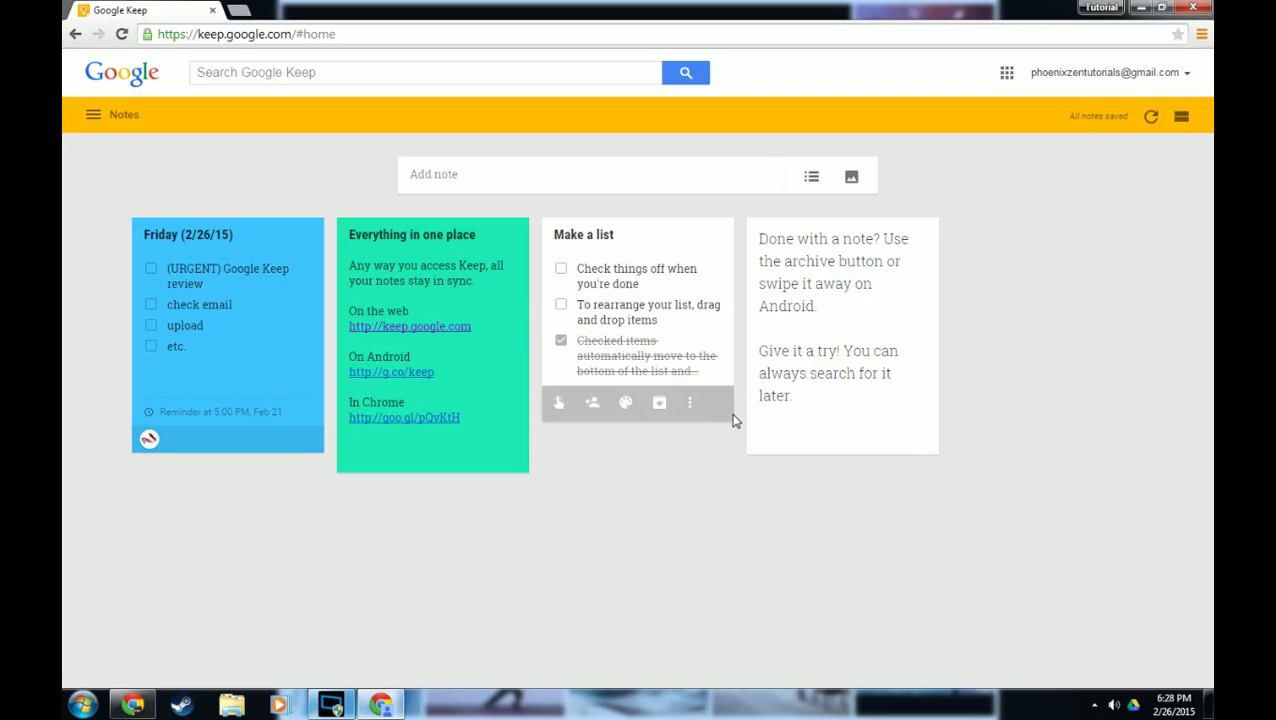